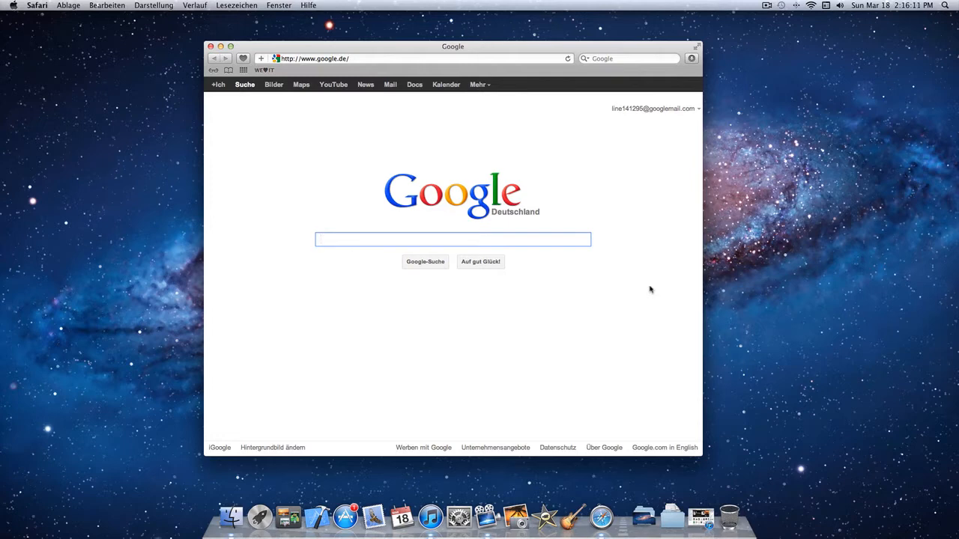
# - Go to minecraft.net and open its Download page
pyautogui.click(436, 59)
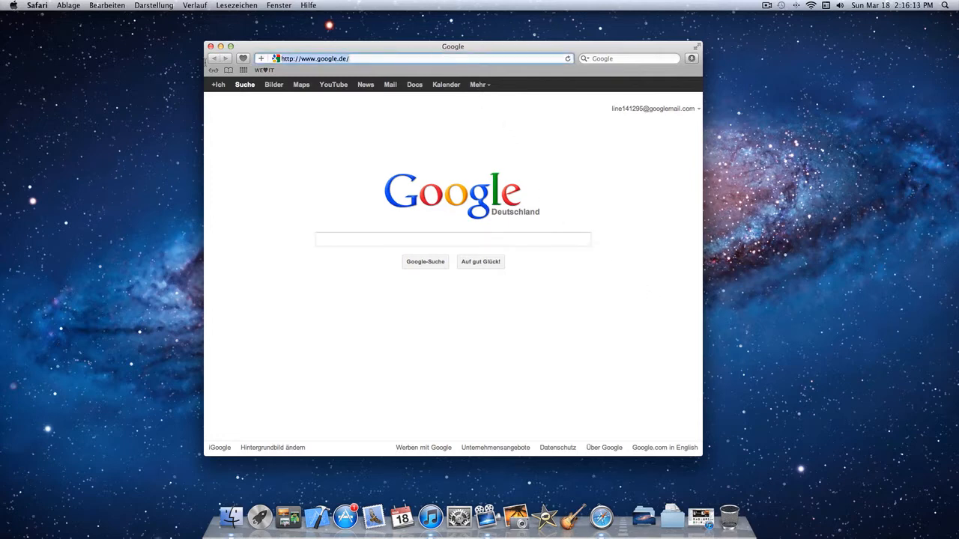
pyautogui.press('BackSpace')
pyautogui.write('minecraft.net/')
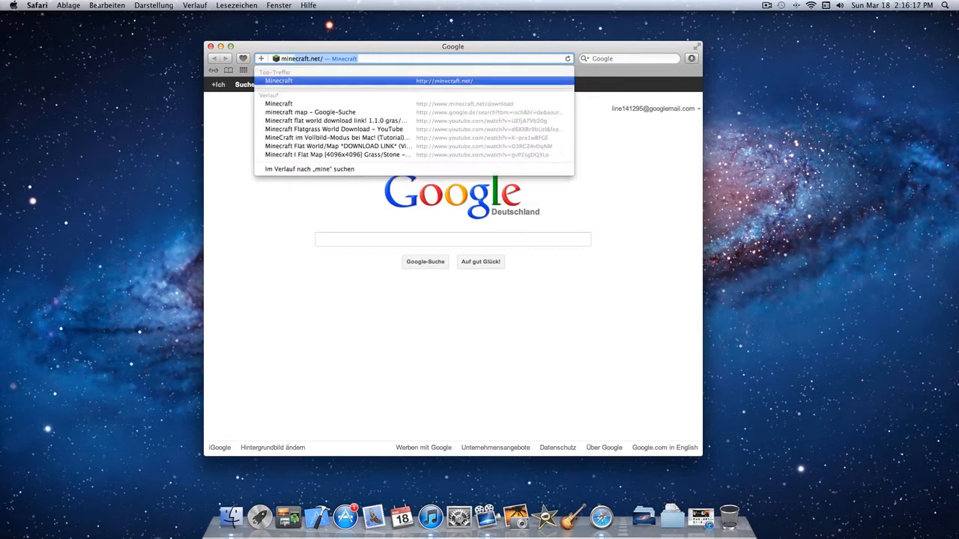
pyautogui.press('Return')
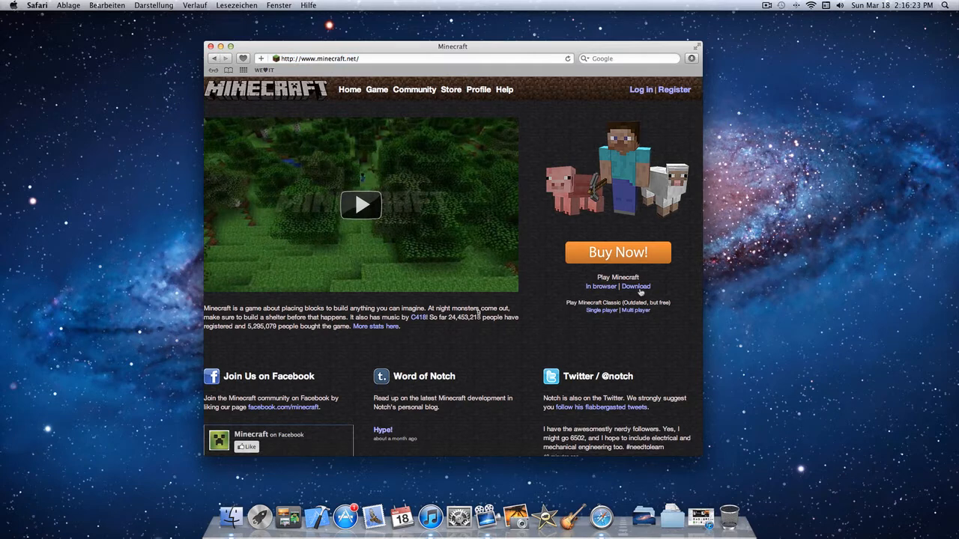
pyautogui.click(637, 287)
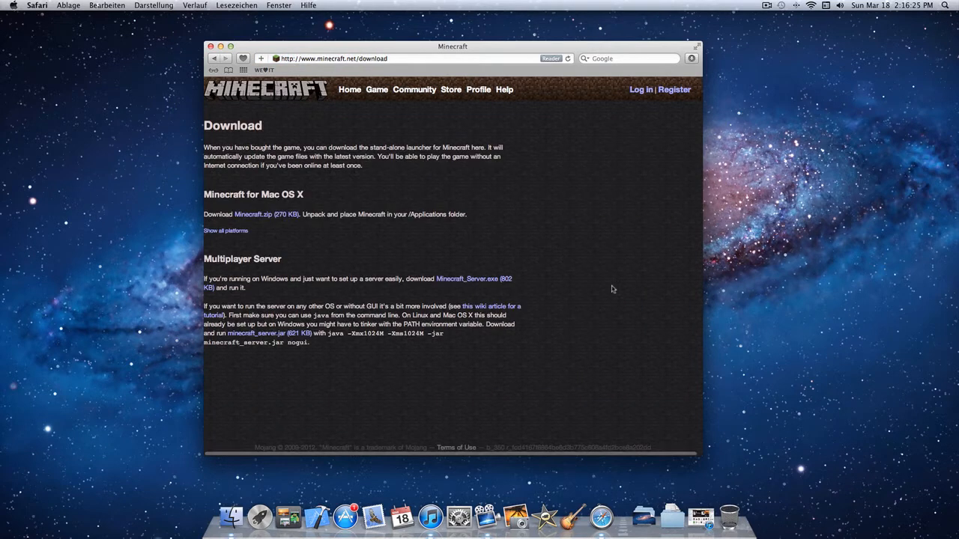
# - Download minecraft_server.jar from the Multiplayer Server section and move the downloaded file onto the desktop
pyautogui.click(253, 334)
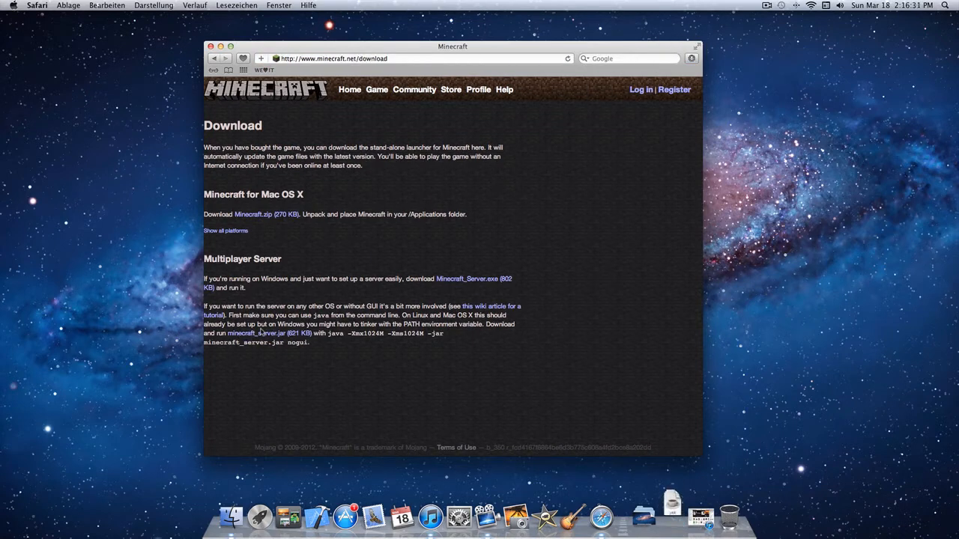
pyautogui.click(668, 509)
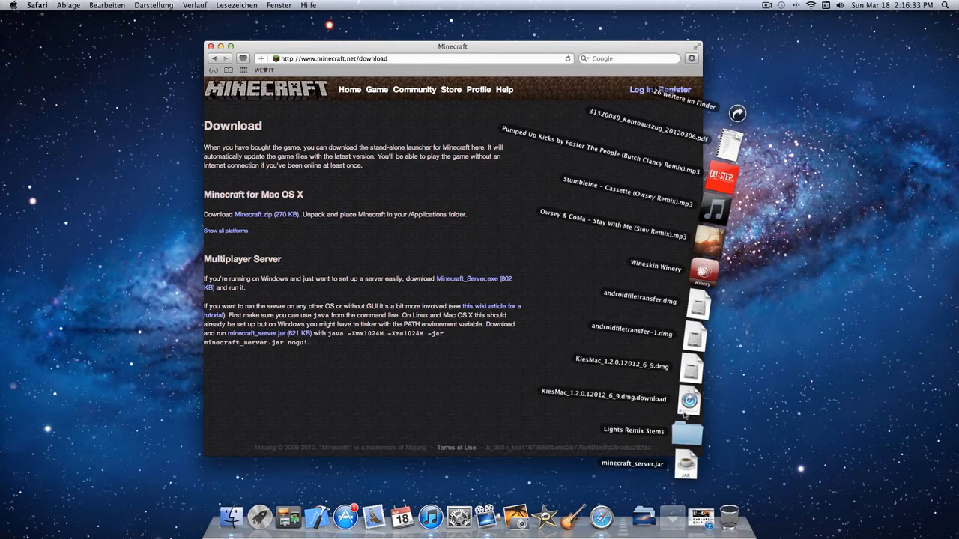
pyautogui.moveTo(671, 472); pyautogui.dragTo(853, 95)
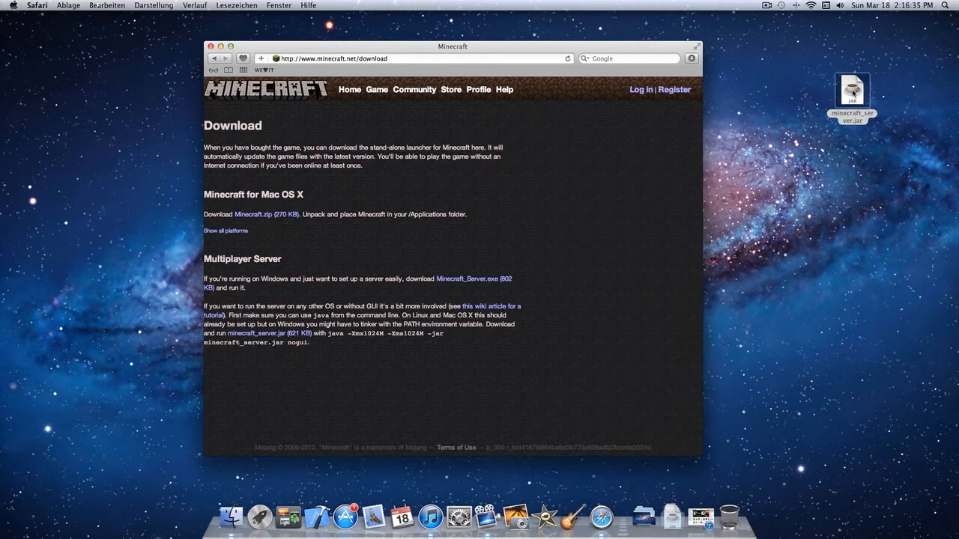
pyautogui.click(804, 159)
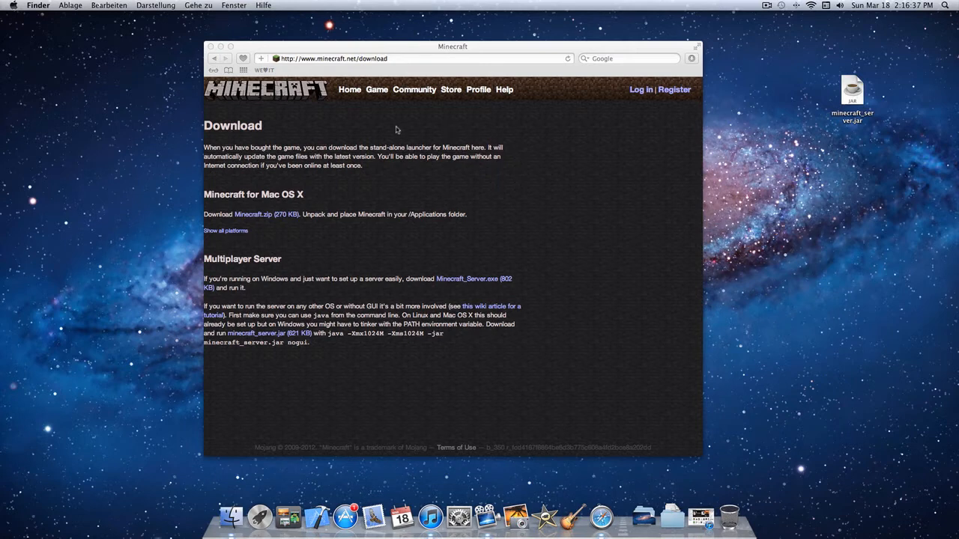
# - Move the browser window aside and create a new desktop folder named "MC - NH"
pyautogui.click(295, 50)
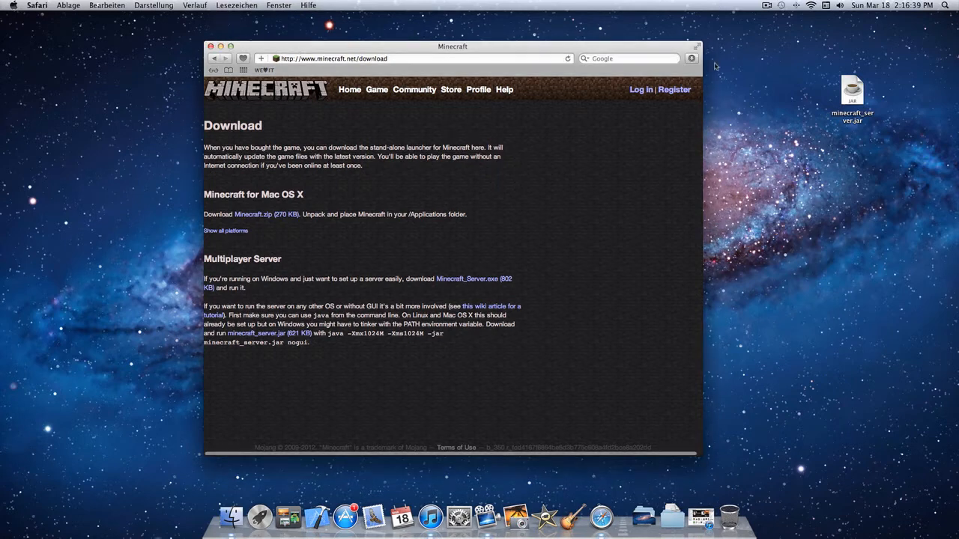
pyautogui.moveTo(570, 50); pyautogui.dragTo(366, 57)
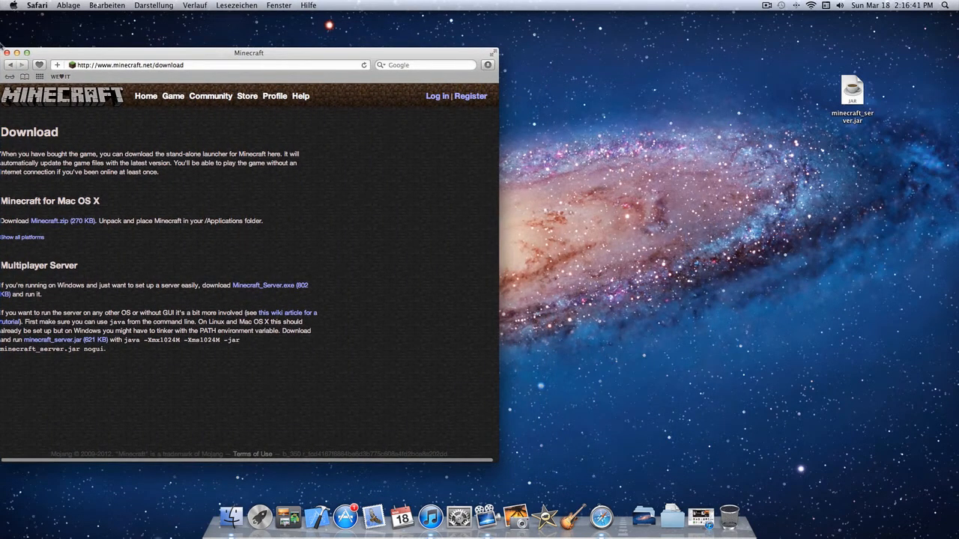
pyautogui.rightClick(709, 29)
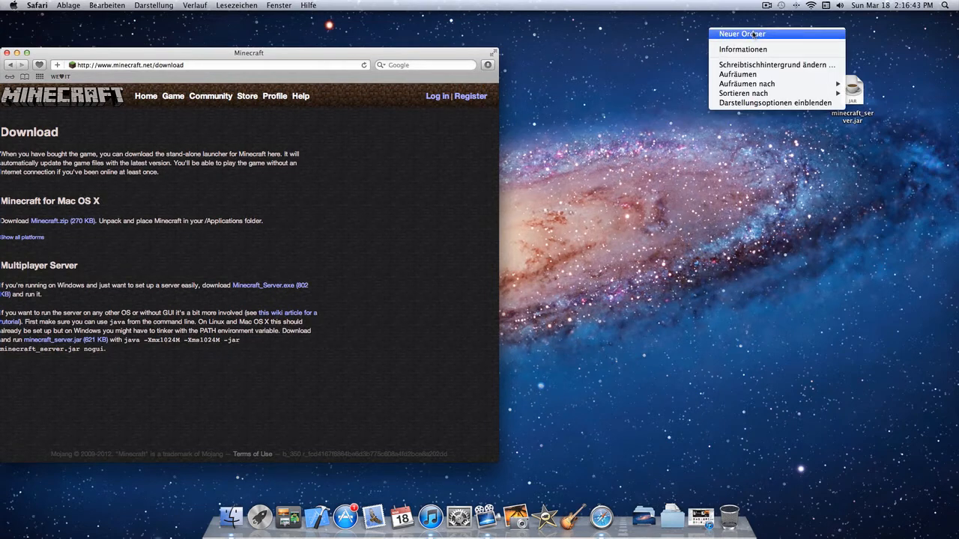
pyautogui.click(741, 34)
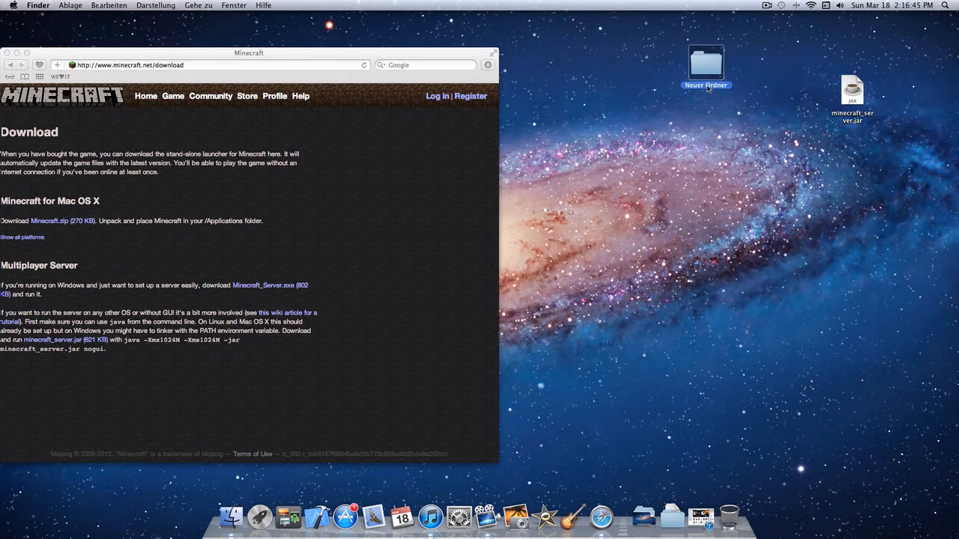
pyautogui.click(708, 87)
pyautogui.write('MC - NO')
pyautogui.press('BackSpace')
pyautogui.write('o')
pyautogui.press('BackSpace')
pyautogui.write('H')
pyautogui.press('Return')
# - Put minecraft_server.jar into the MC - NH folder and launch it from there, allowing the downloaded program to open
pyautogui.moveTo(853, 103); pyautogui.dragTo(899, 48)
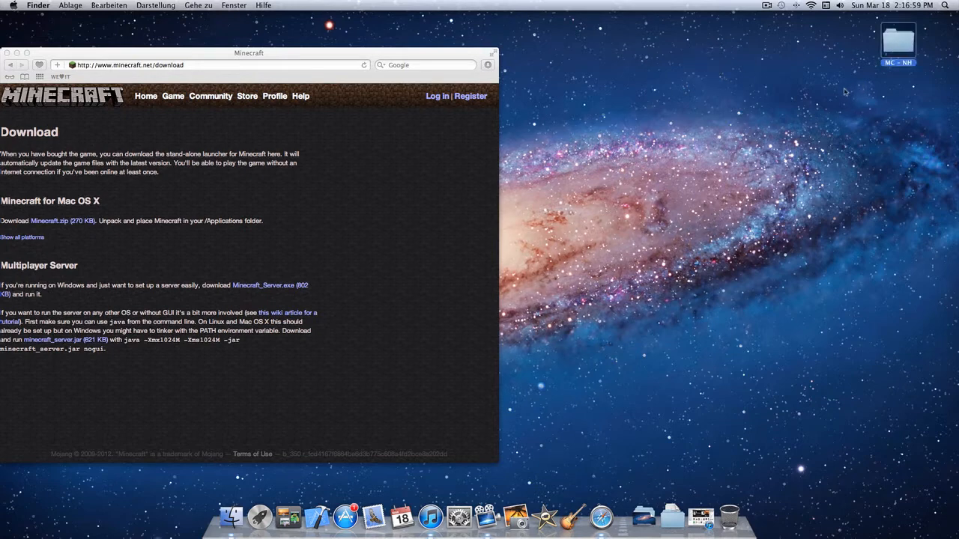
pyautogui.moveTo(315, 55); pyautogui.dragTo(548, 41)
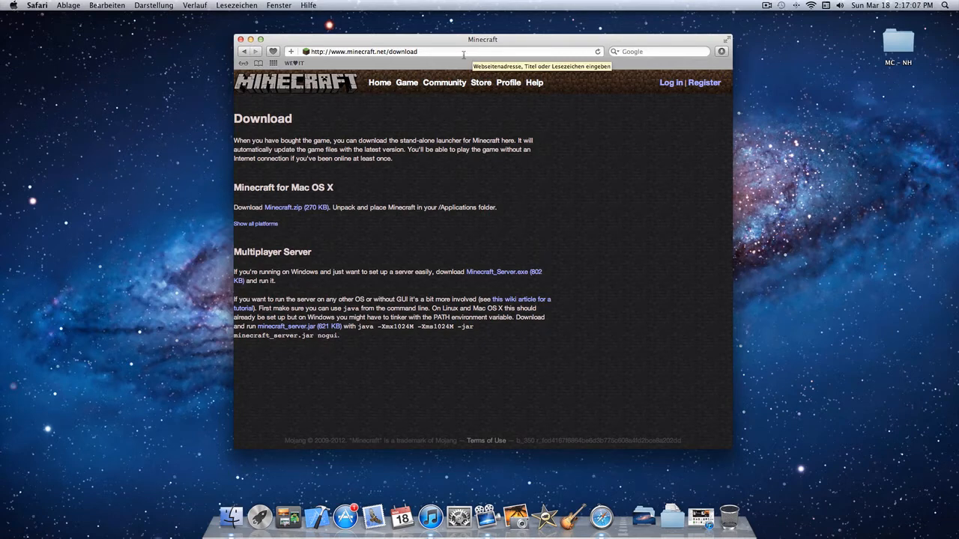
pyautogui.doubleClick(898, 42)
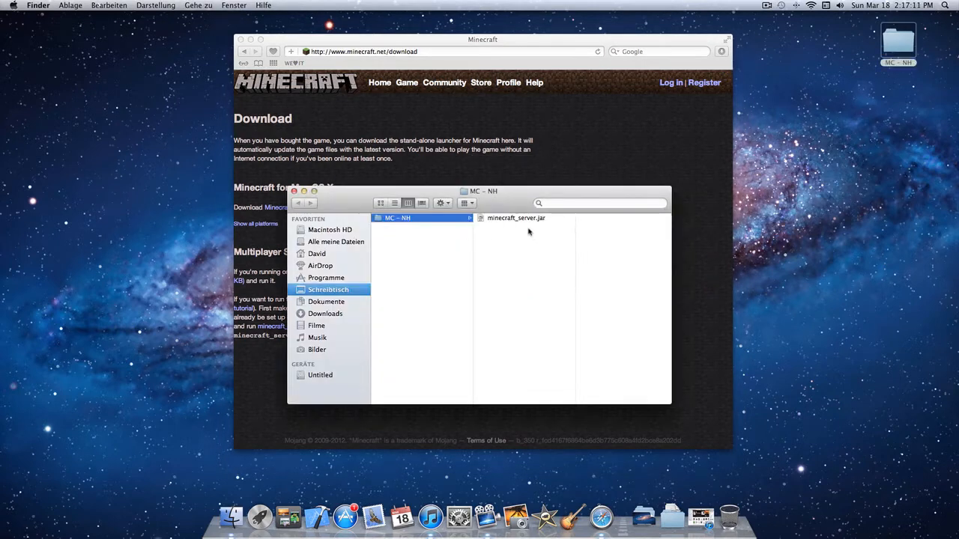
pyautogui.doubleClick(526, 217)
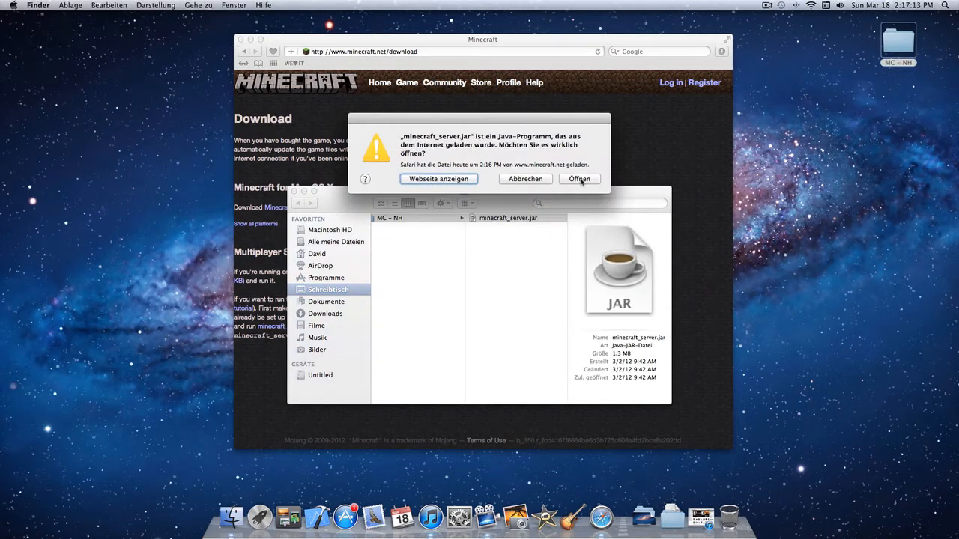
pyautogui.click(581, 181)
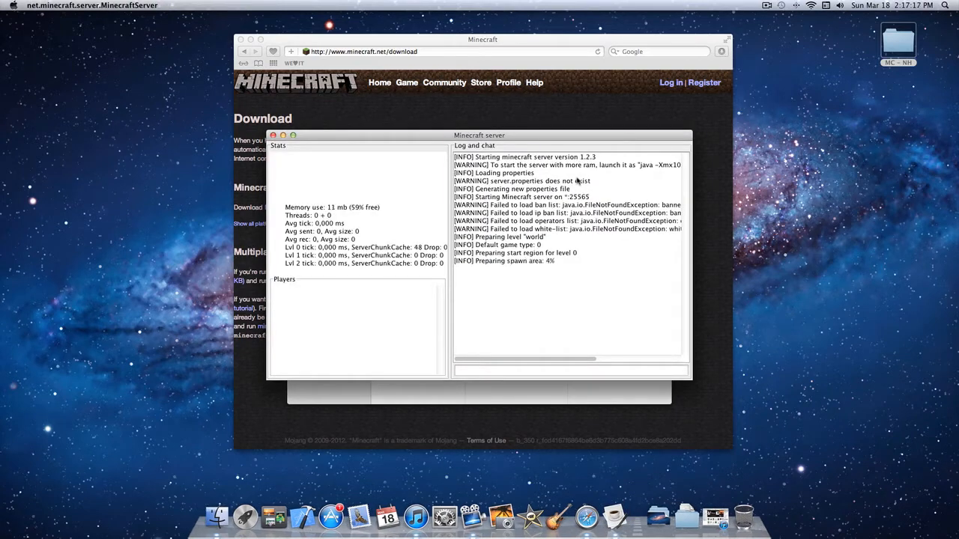
# - Move the server window aside, minimize the MC - NH folder window, and open a new browser tab
pyautogui.moveTo(440, 137); pyautogui.dragTo(755, 78)
pyautogui.click(305, 192)
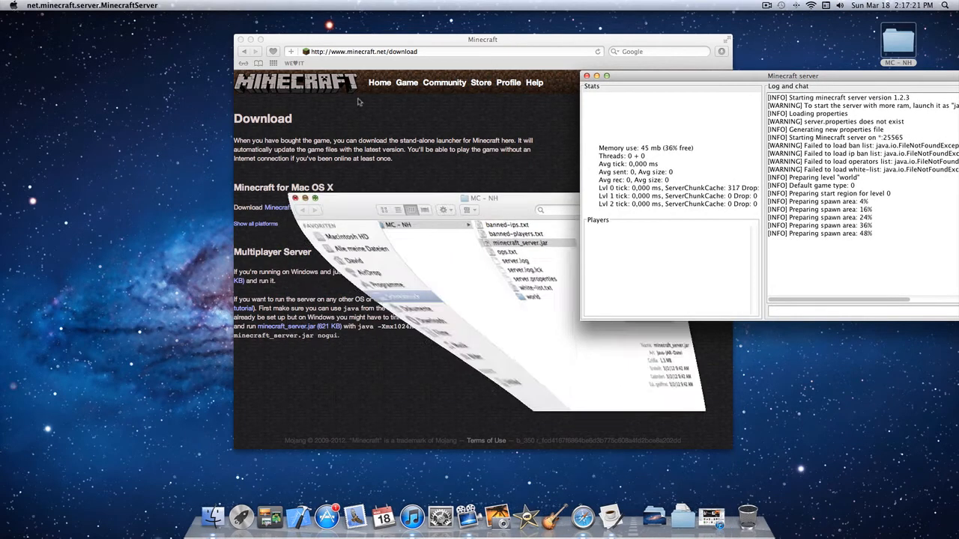
pyautogui.moveTo(393, 43); pyautogui.dragTo(277, 41)
pyautogui.press('super+t')
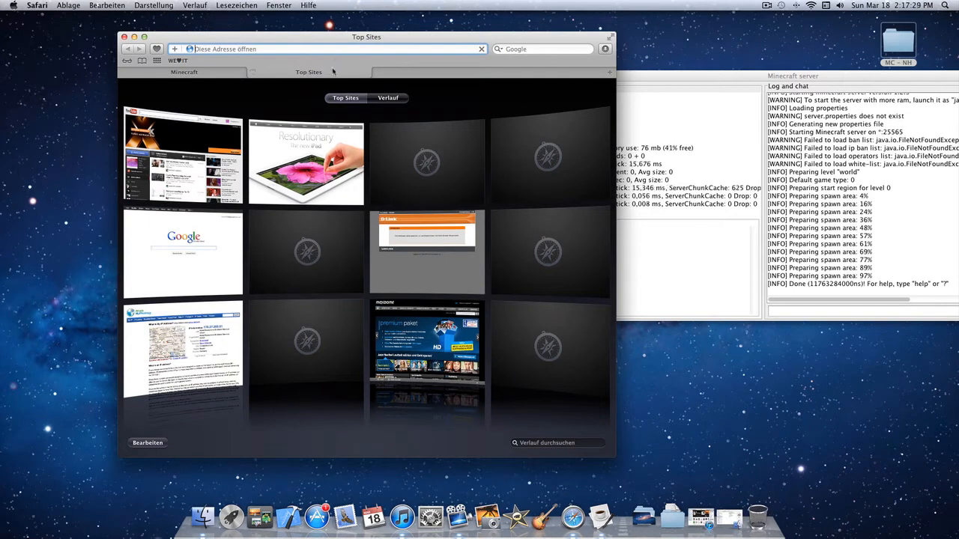
# - Shut down the Minecraft server by issuing the stop command in its console
pyautogui.click(788, 283)
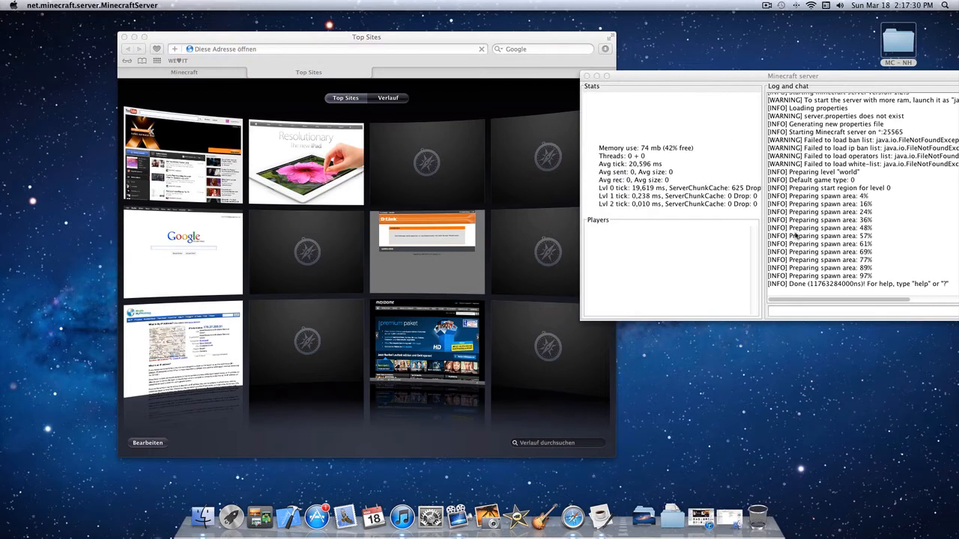
pyautogui.click(787, 313)
pyautogui.write('stop')
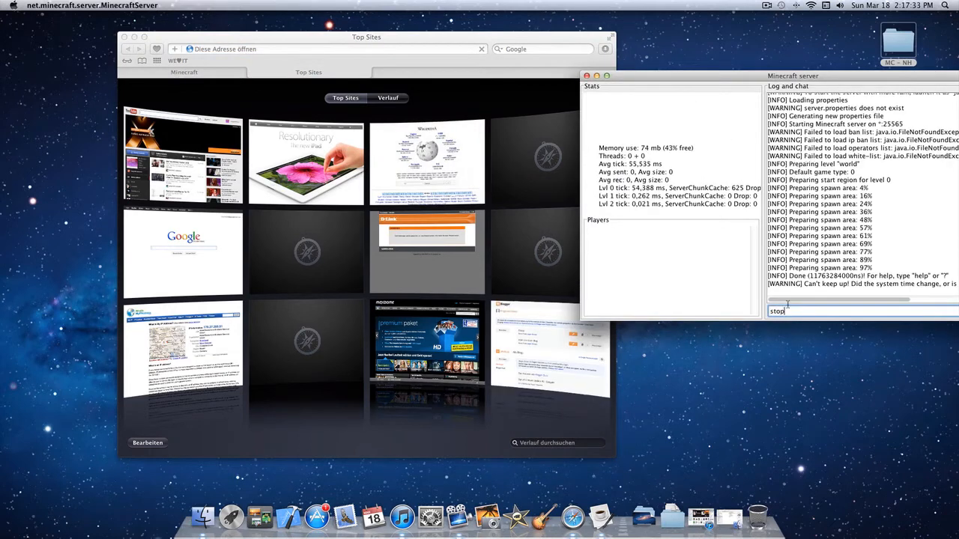
pyautogui.press('Return')
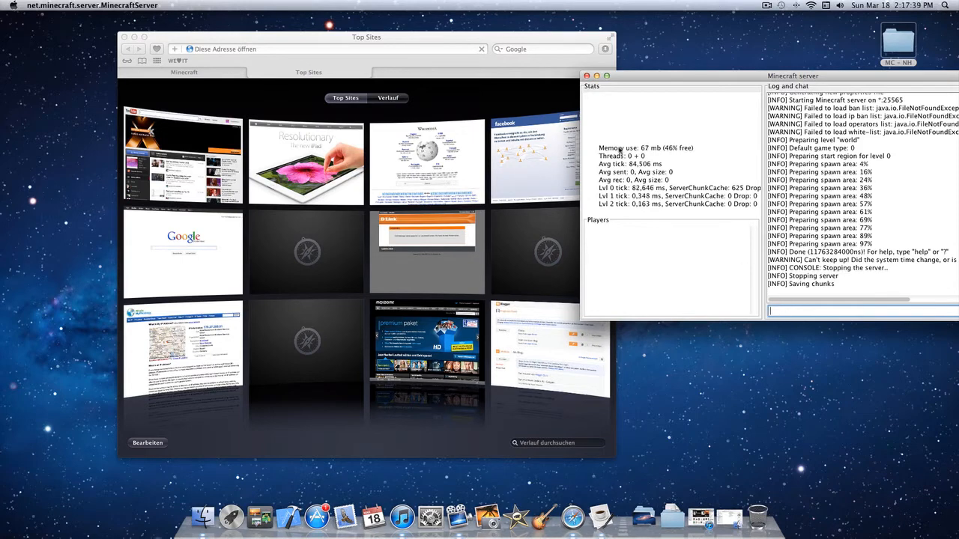
# - Find Systemeinstellungen with a Spotlight search for "sys" and open it
pyautogui.press('super+space')
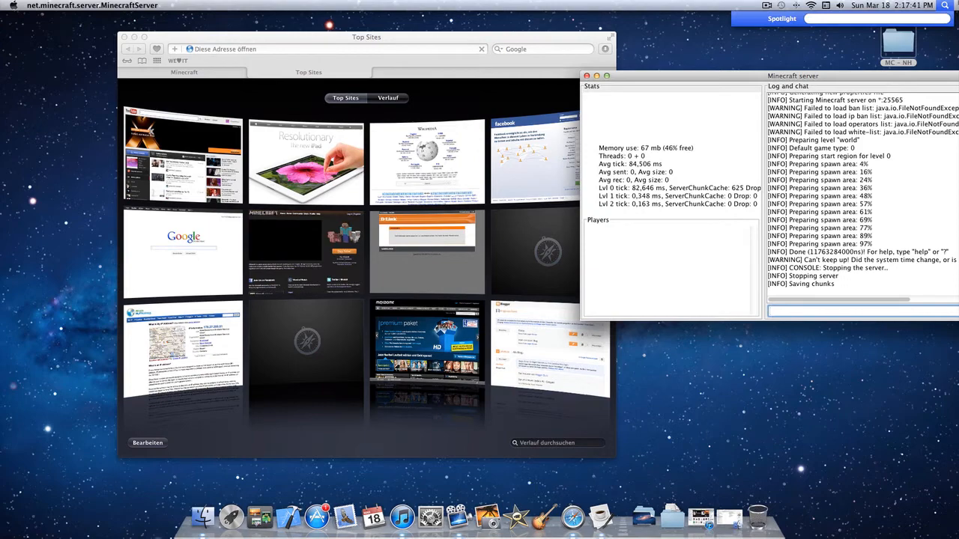
pyautogui.write('sys')
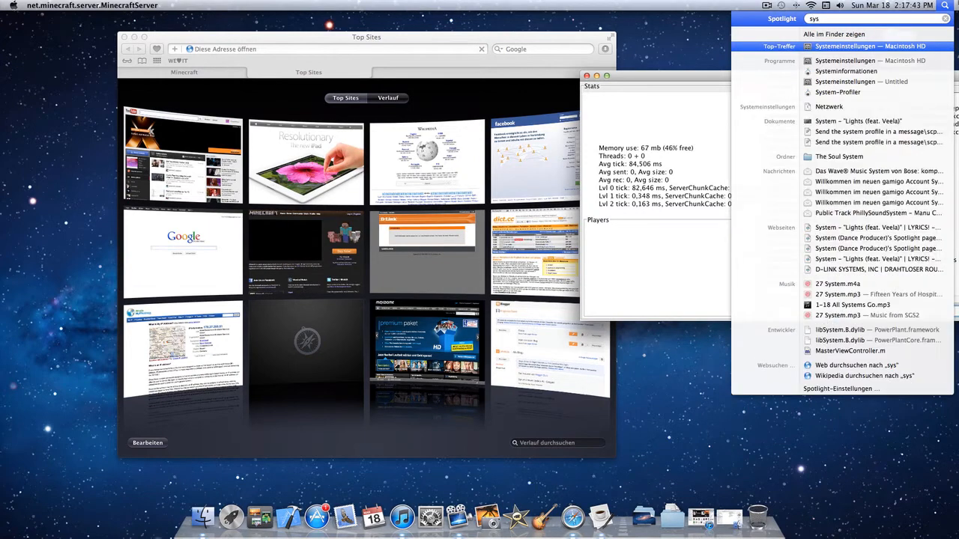
pyautogui.press('Return')
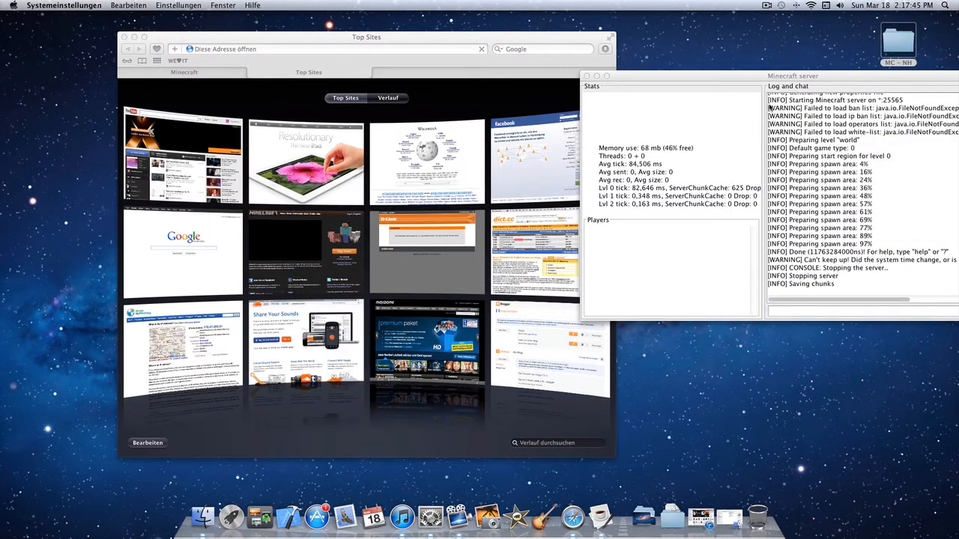
# - Force quit the net.minecraft.server.MinecraftServer program and close the force-quit window
pyautogui.press('super+alt+Escape')
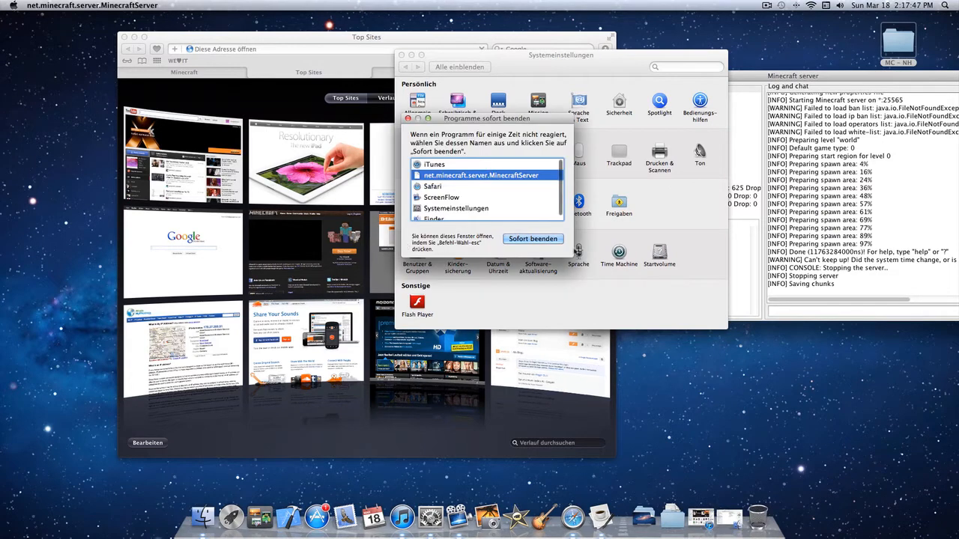
pyautogui.click(547, 238)
pyautogui.click(550, 171)
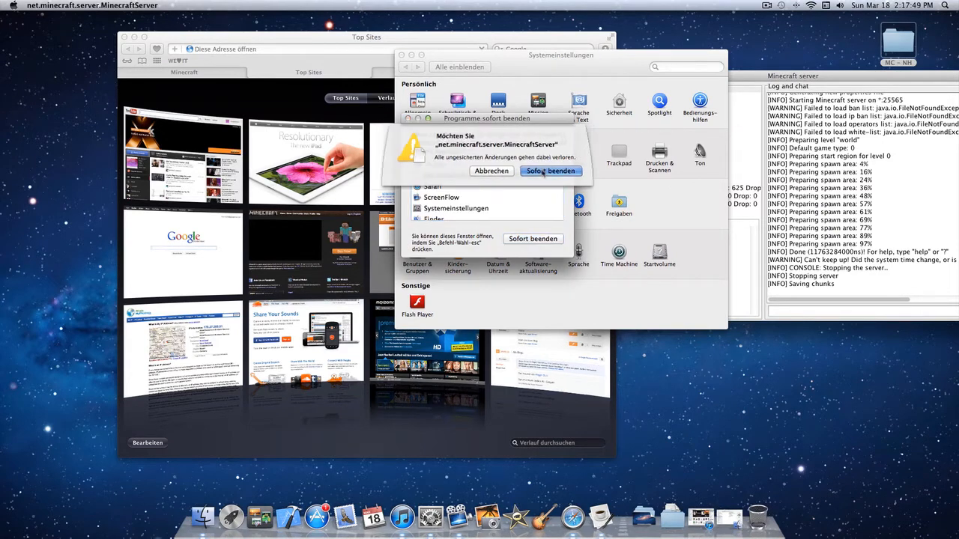
pyautogui.click(408, 118)
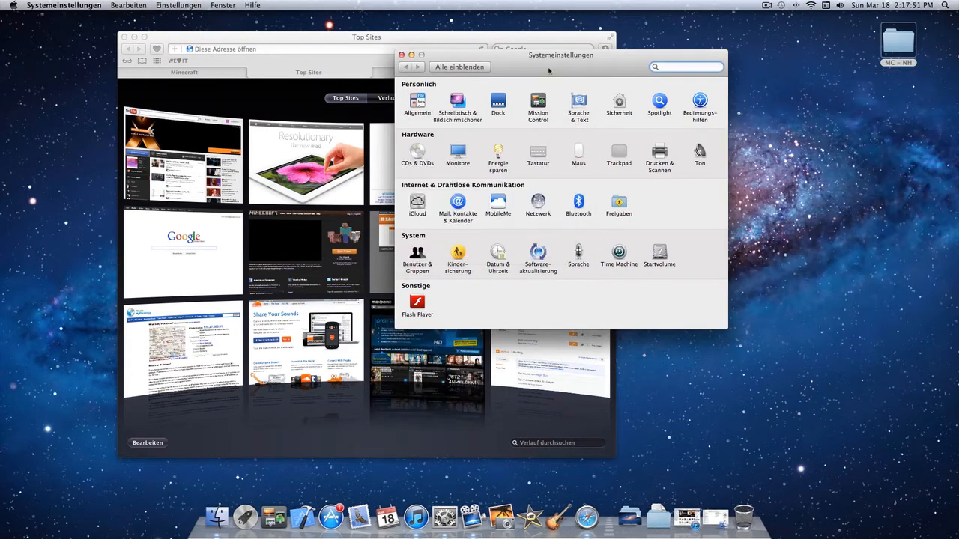
# - Copy the Wi-Fi connection's IP address from the Netzwerk settings and close the settings window
pyautogui.click(882, 90)
pyautogui.click(574, 77)
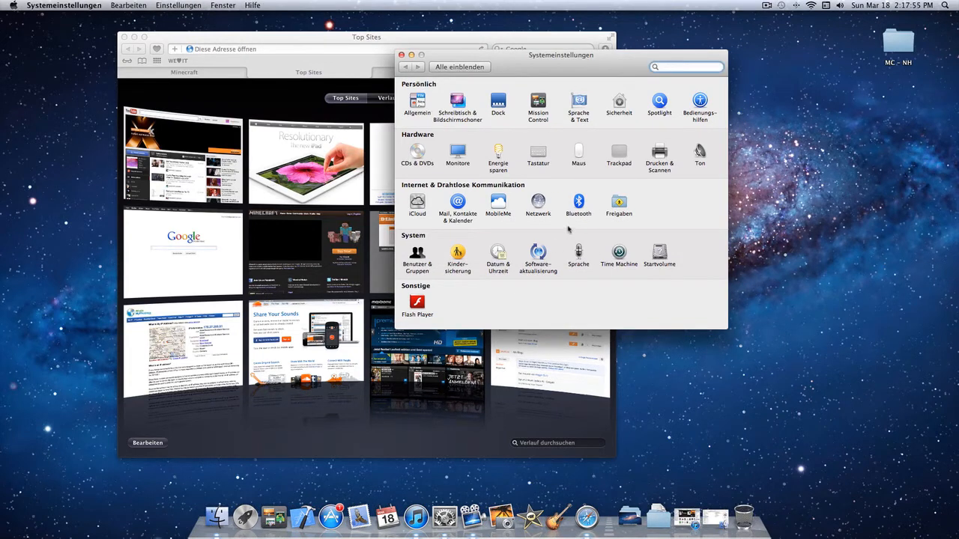
pyautogui.click(548, 206)
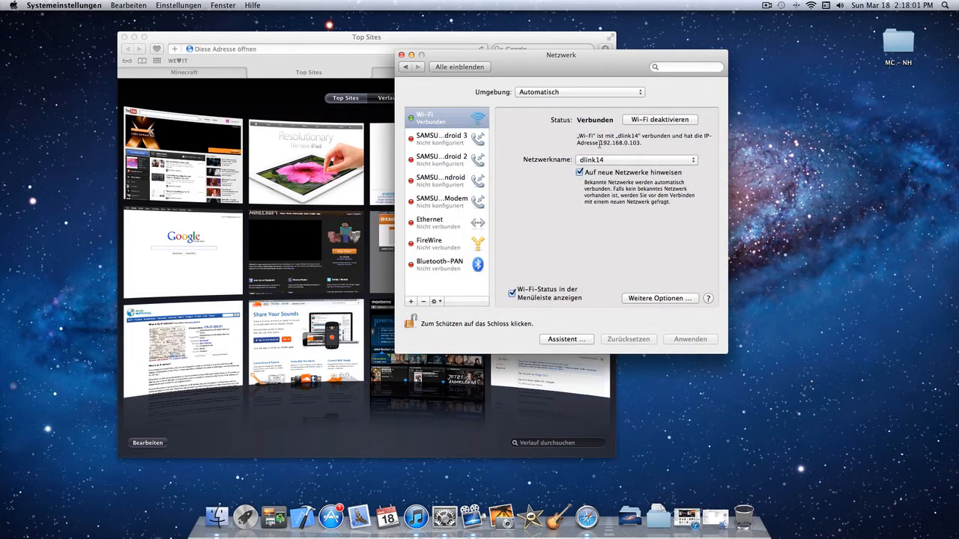
pyautogui.moveTo(599, 142); pyautogui.dragTo(638, 145)
pyautogui.press('super+c')
pyautogui.press('super+c')
pyautogui.click(401, 55)
# - Try pasting the copied IP address into the empty browser tab's address field
pyautogui.moveTo(346, 39); pyautogui.dragTo(371, 39)
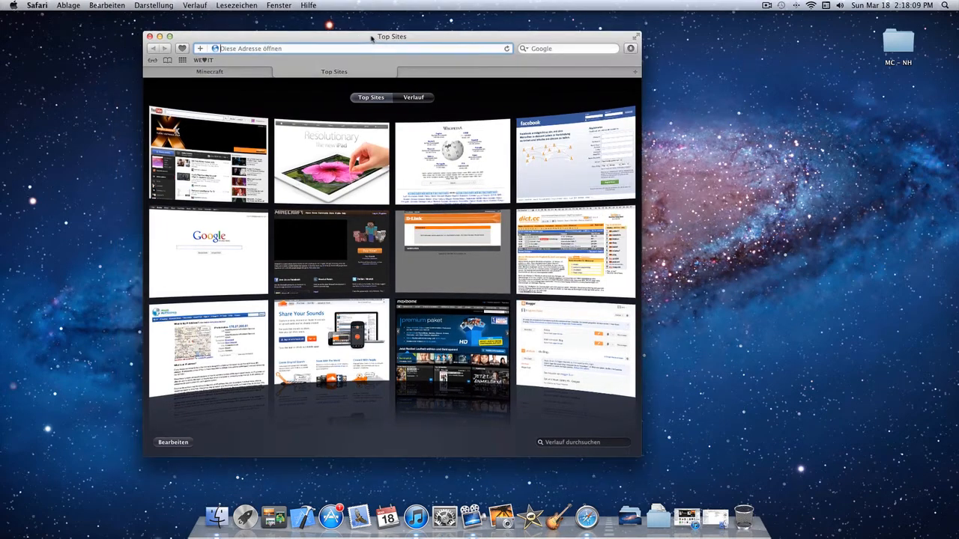
pyautogui.press('super+v')
pyautogui.press('BackSpace')
pyautogui.press('BackSpace')
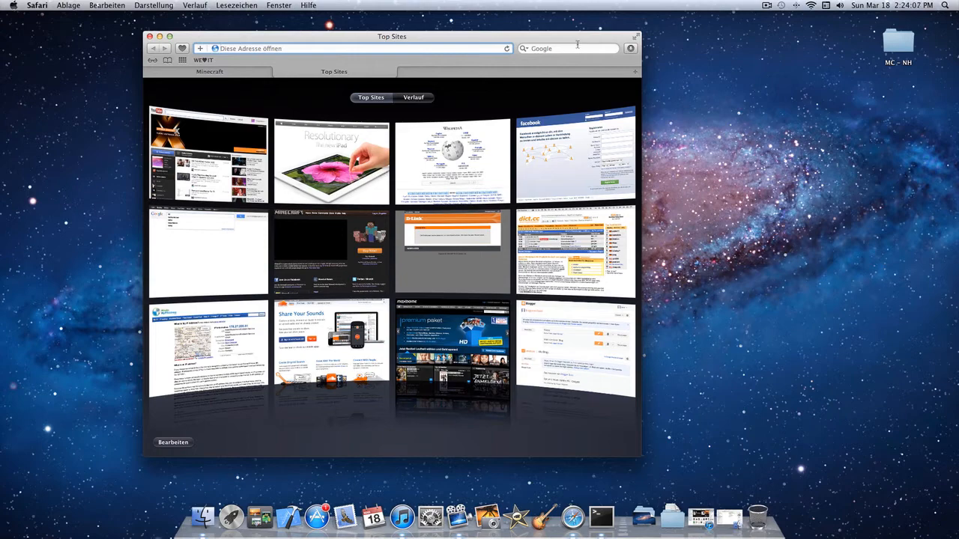
# - Reopen Systemeinstellungen through a Spotlight search for "sys" and show the Netzwerk settings
pyautogui.press('super+space')
pyautogui.write('sys')
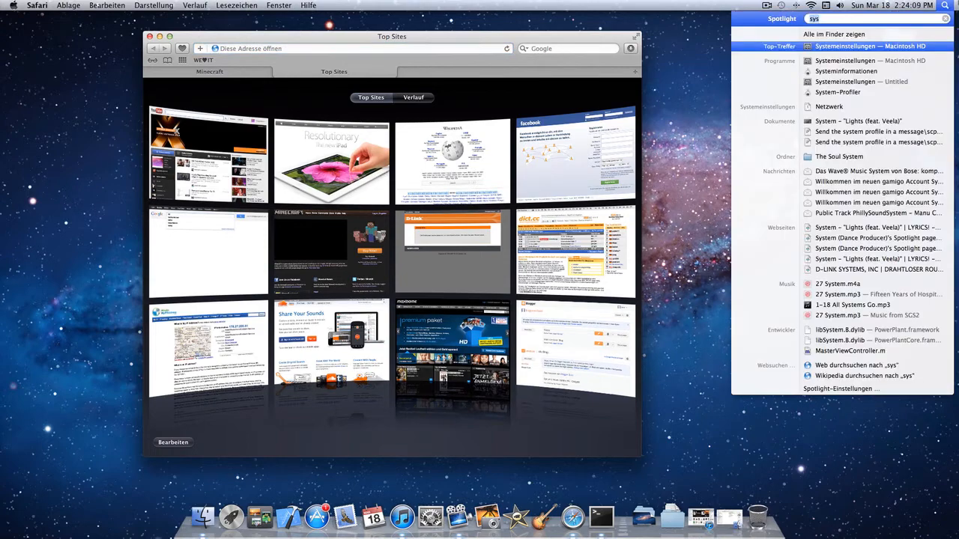
pyautogui.press('Return')
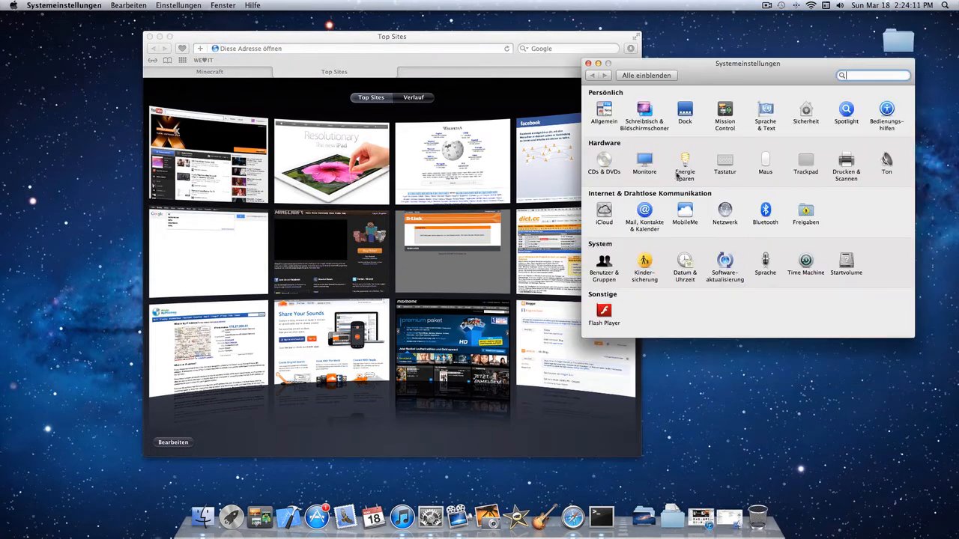
pyautogui.click(724, 211)
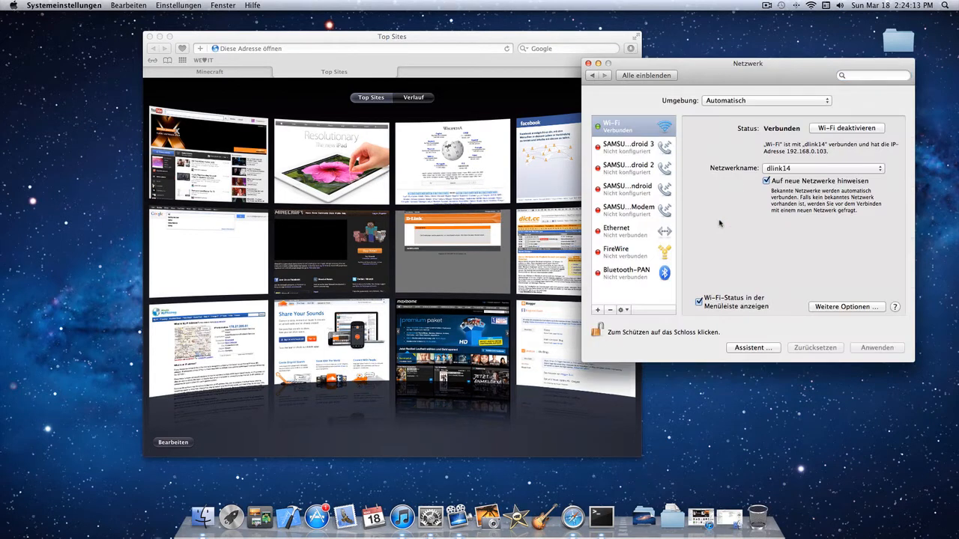
# - Open the Wi-Fi connection's advanced TCP/IP details and select the router's IP address for copying
pyautogui.moveTo(698, 78); pyautogui.dragTo(606, 84)
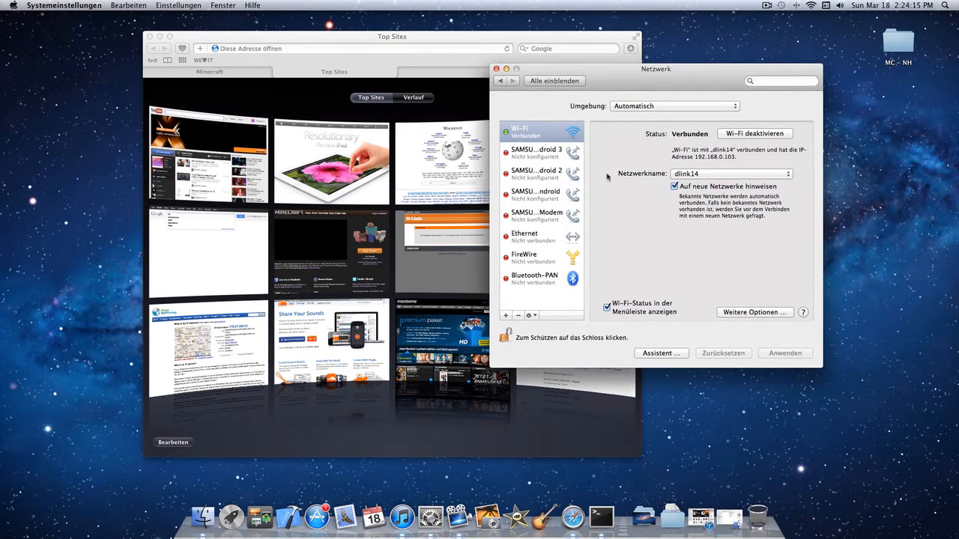
pyautogui.click(752, 319)
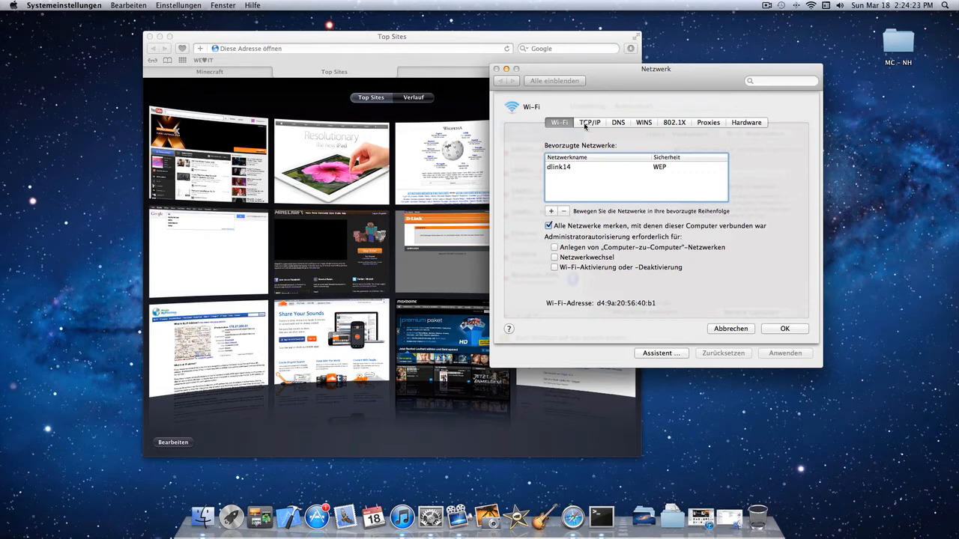
pyautogui.click(595, 125)
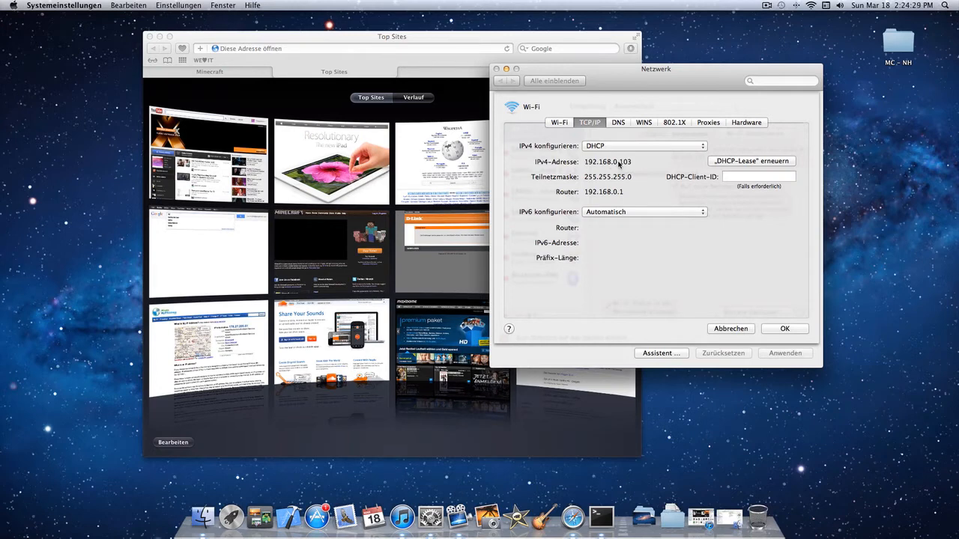
pyautogui.moveTo(630, 161); pyautogui.dragTo(624, 192)
pyautogui.click(624, 192)
pyautogui.doubleClick(624, 192)
# - Load the router's login page at 192.168.0.1 in Safari and sign in with the router's user name and password
pyautogui.click(341, 50)
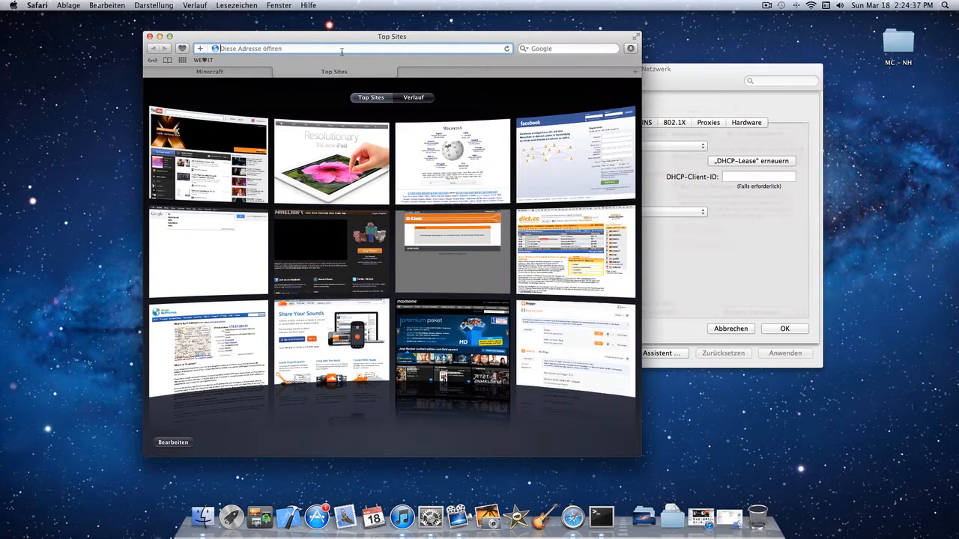
pyautogui.press('super+v')
pyautogui.press('Return')
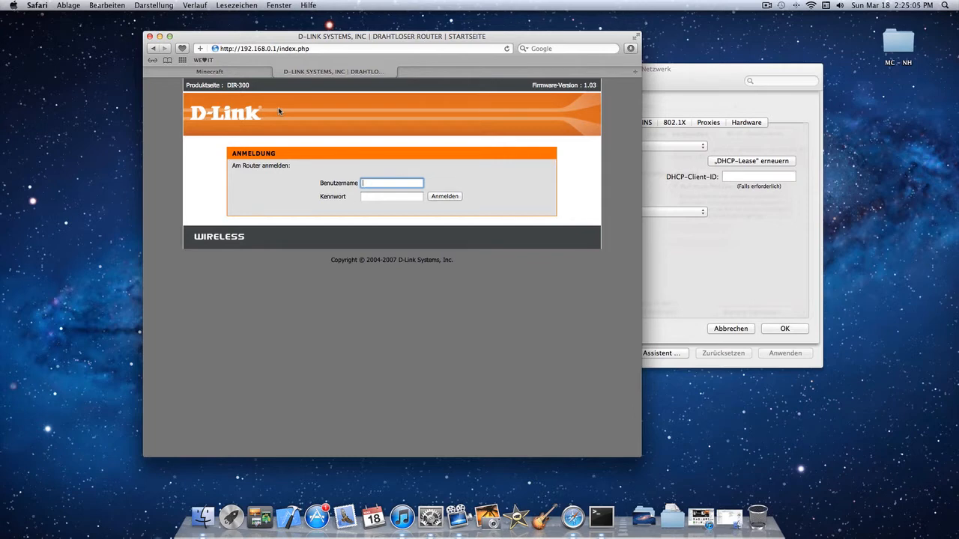
pyautogui.write('min')
pyautogui.press('Return')
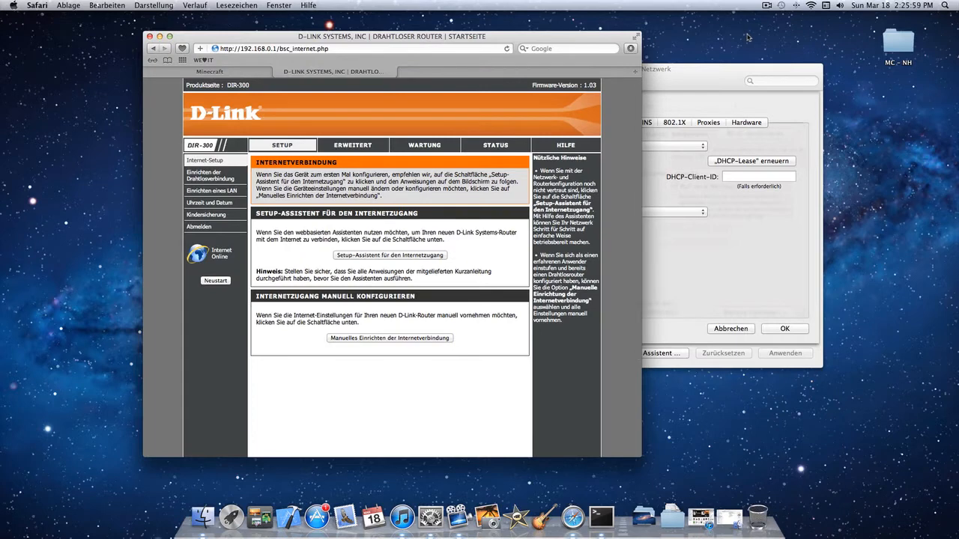
# - Open the router's advanced port forwarding rules and review the name and public port of the Minecraft rule
pyautogui.click(367, 146)
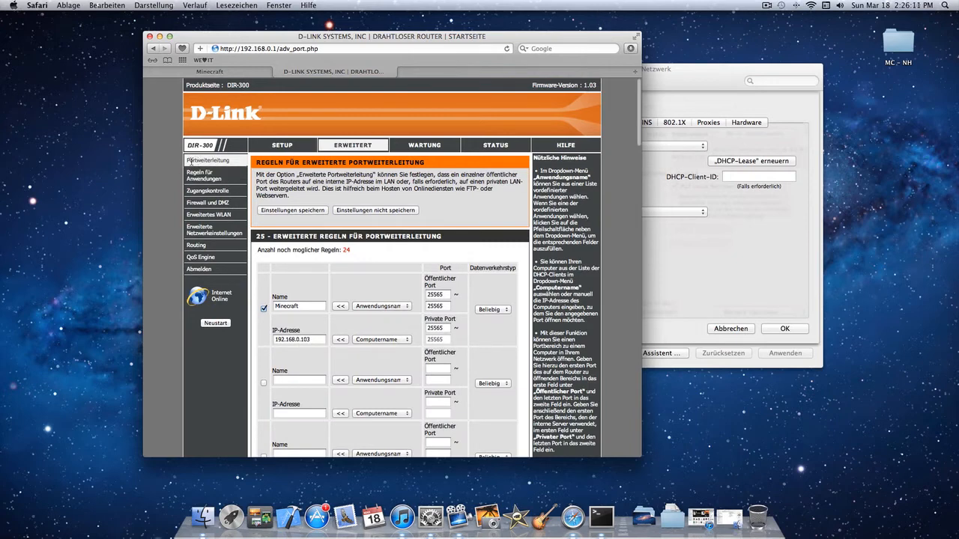
pyautogui.moveTo(190, 160); pyautogui.dragTo(228, 159)
pyautogui.click(233, 164)
pyautogui.moveTo(273, 308); pyautogui.dragTo(313, 307)
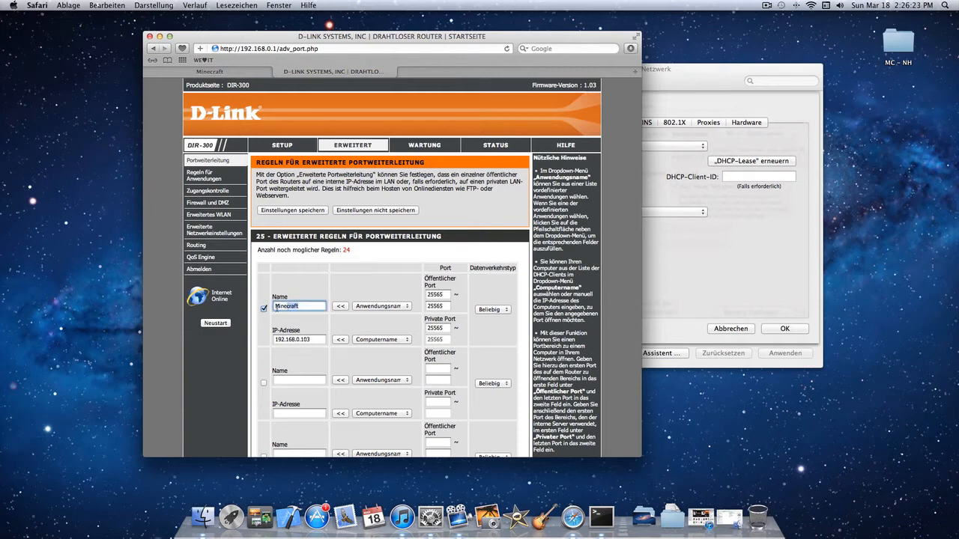
pyautogui.click(447, 294)
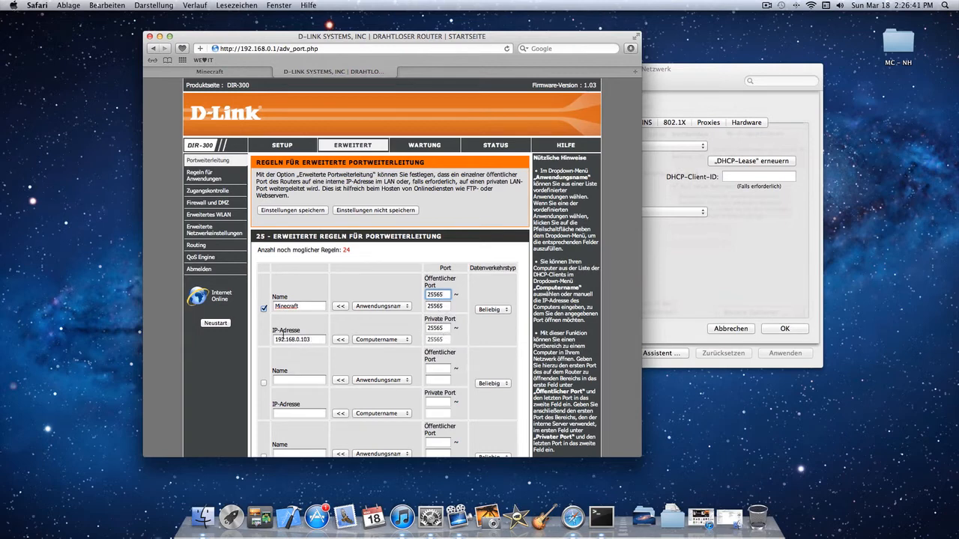
# - Compare the IP address in the Minecraft forwarding rule with the Wi-Fi connection's IPv4 address in the Netzwerk settings
pyautogui.click(274, 333)
pyautogui.click(310, 339)
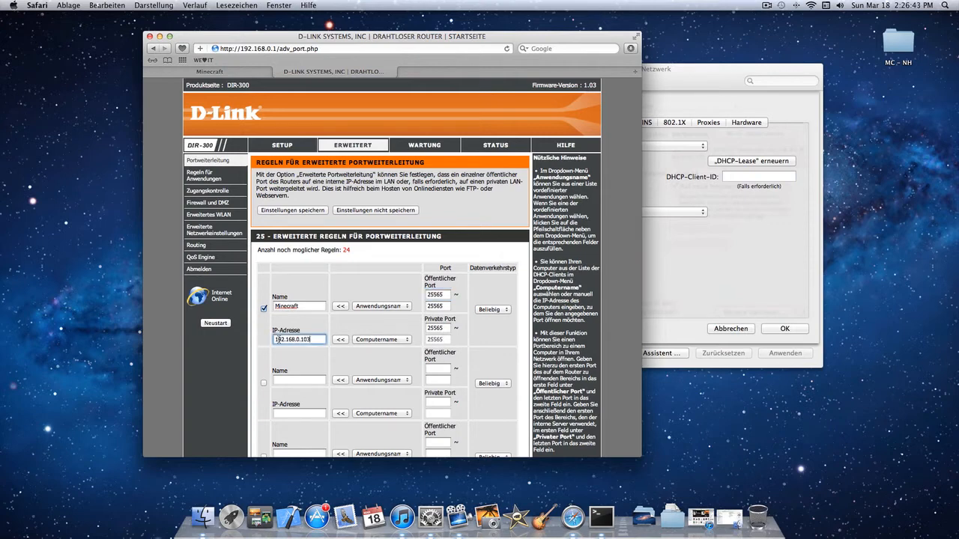
pyautogui.click(731, 281)
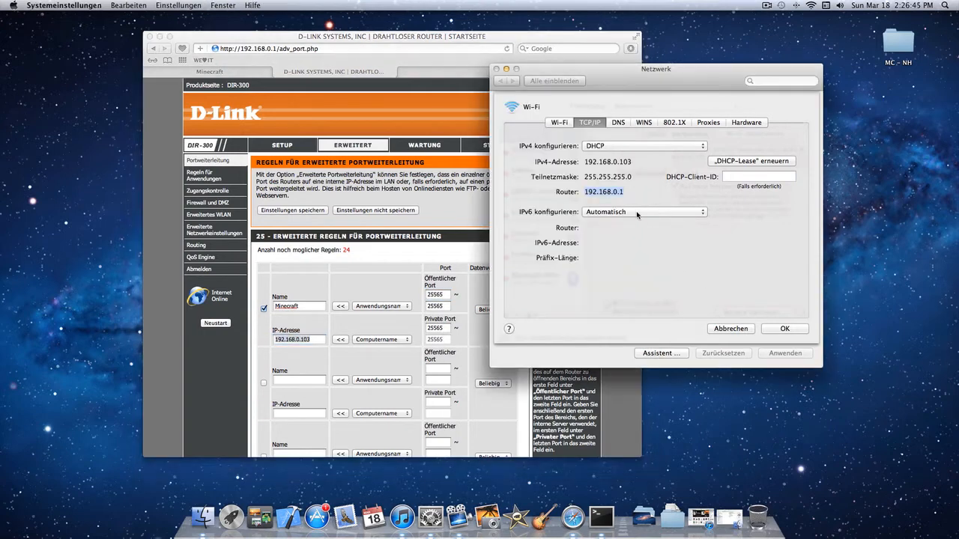
pyautogui.moveTo(610, 162); pyautogui.dragTo(590, 162)
pyautogui.click(317, 342)
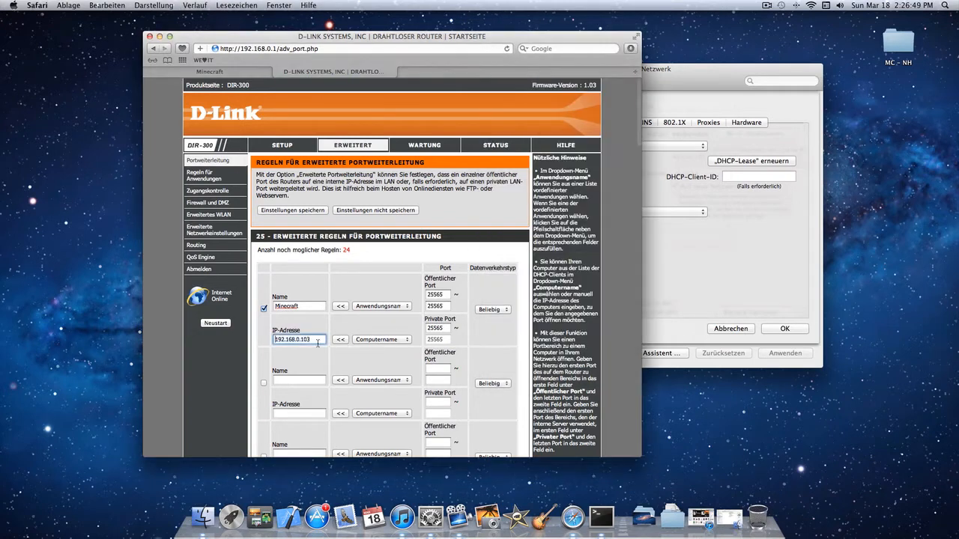
pyautogui.click(263, 321)
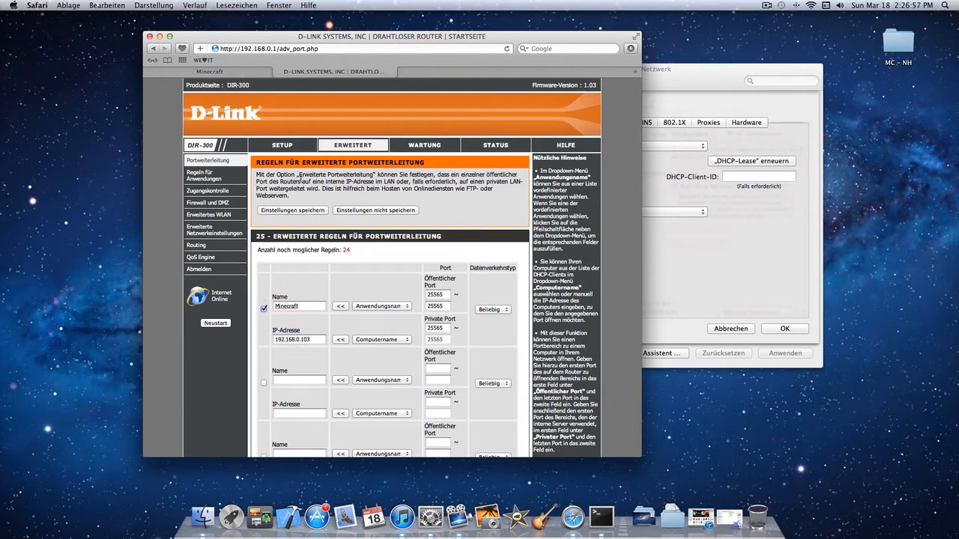
# - Save the port forwarding settings and log out of the router
pyautogui.click(264, 212)
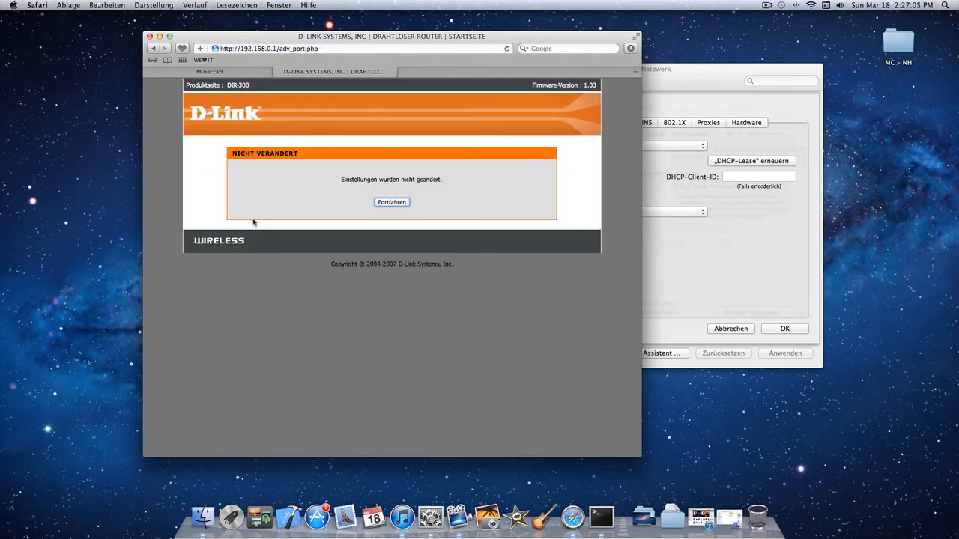
pyautogui.click(389, 204)
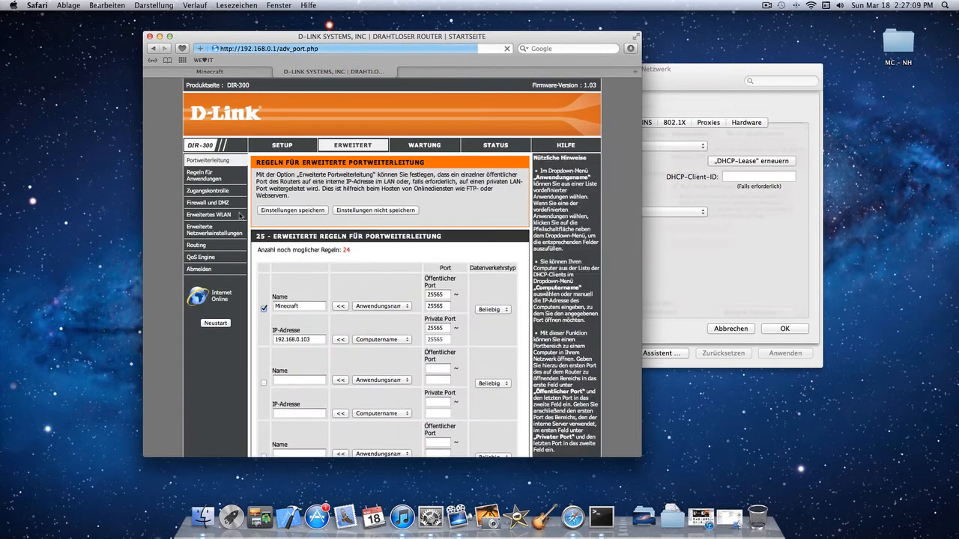
pyautogui.click(212, 269)
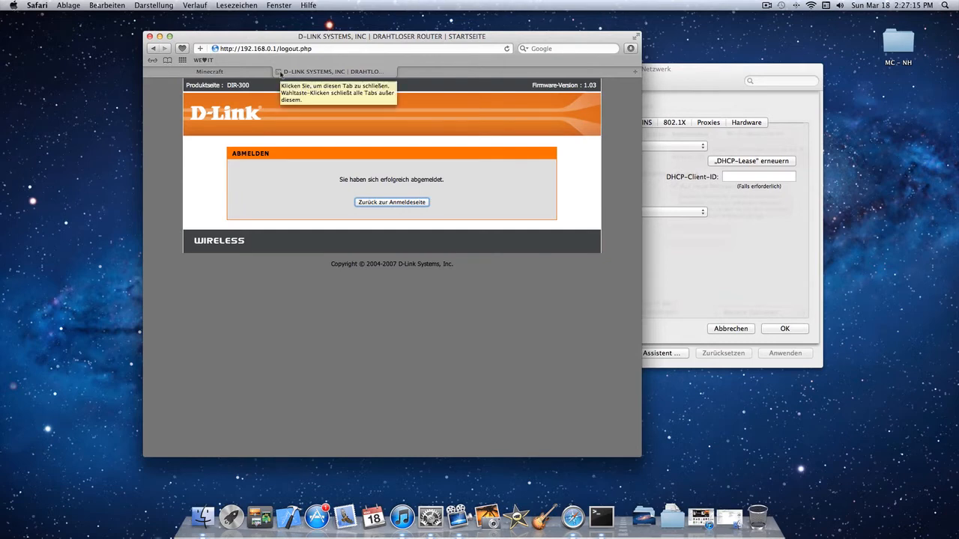
# - Close the router's browser tab, then accept the Wi-Fi options and close the Netzwerk settings window
pyautogui.click(281, 72)
pyautogui.click(758, 263)
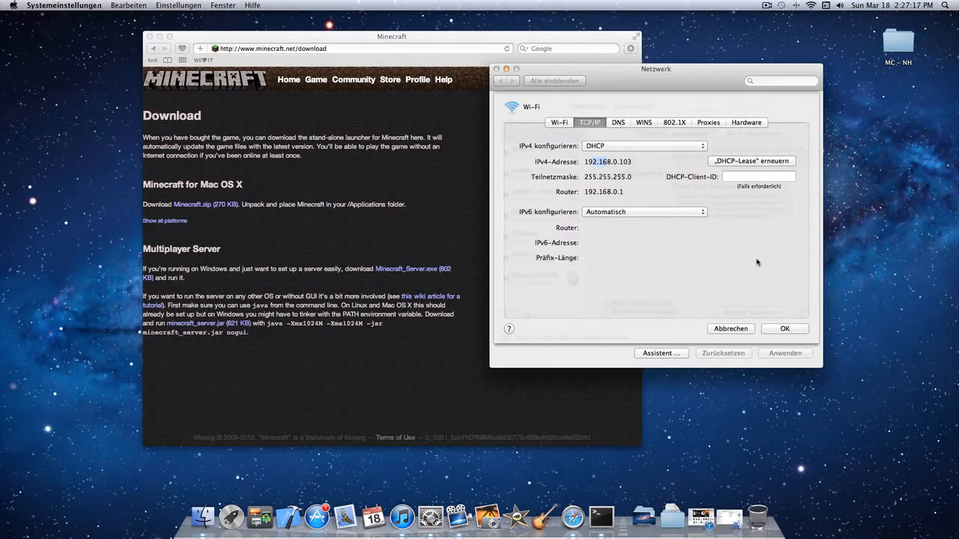
pyautogui.click(779, 329)
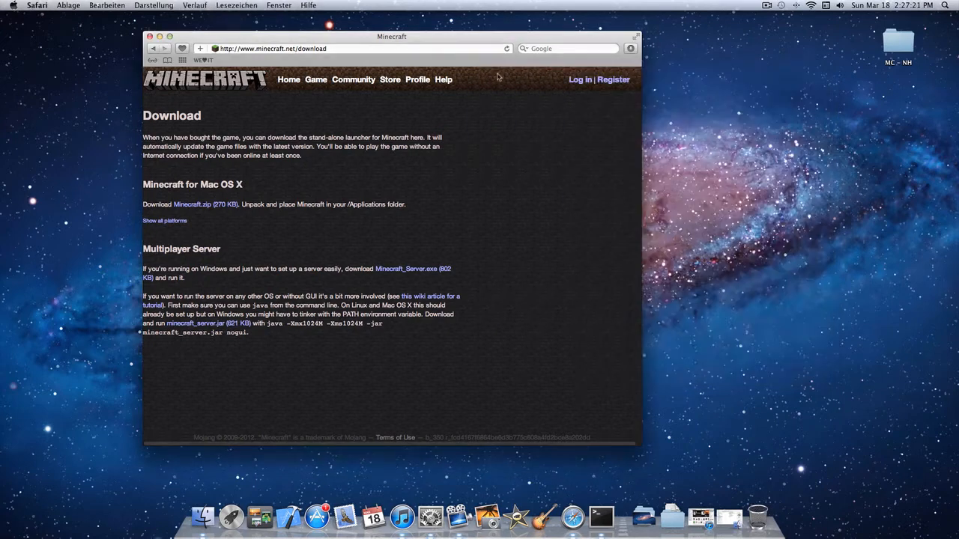
pyautogui.click(506, 69)
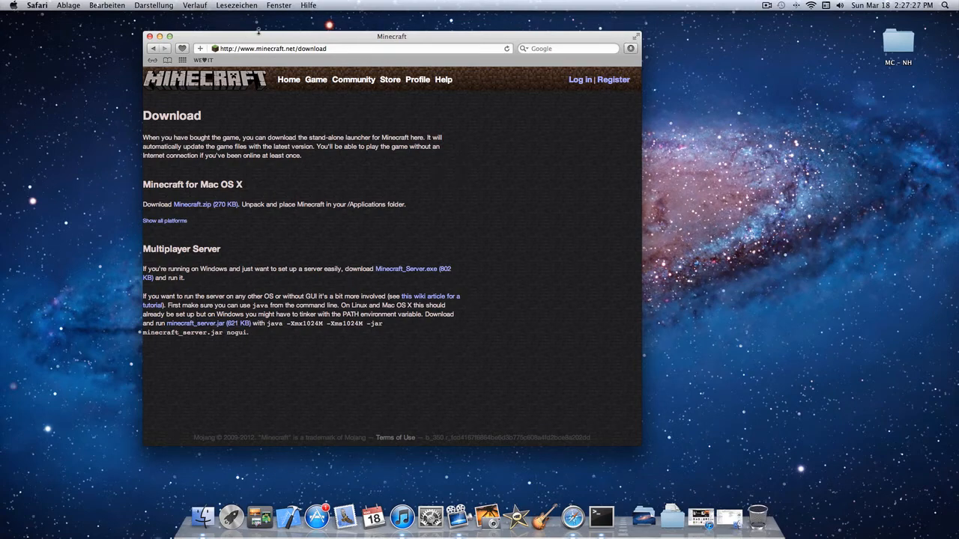
# - Open a new browser window with the Google page and close the Minecraft download window
pyautogui.press('super+n')
pyautogui.moveTo(258, 32); pyautogui.dragTo(515, 37)
pyautogui.moveTo(349, 50); pyautogui.dragTo(331, 54)
pyautogui.moveTo(457, 48); pyautogui.dragTo(373, 48)
pyautogui.click(544, 38)
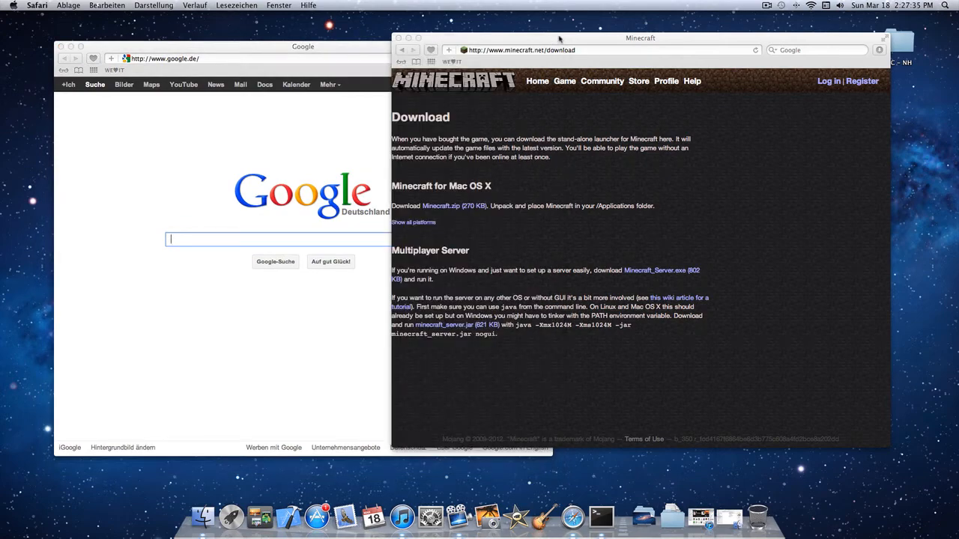
pyautogui.press('super+w')
pyautogui.moveTo(412, 46); pyautogui.dragTo(583, 42)
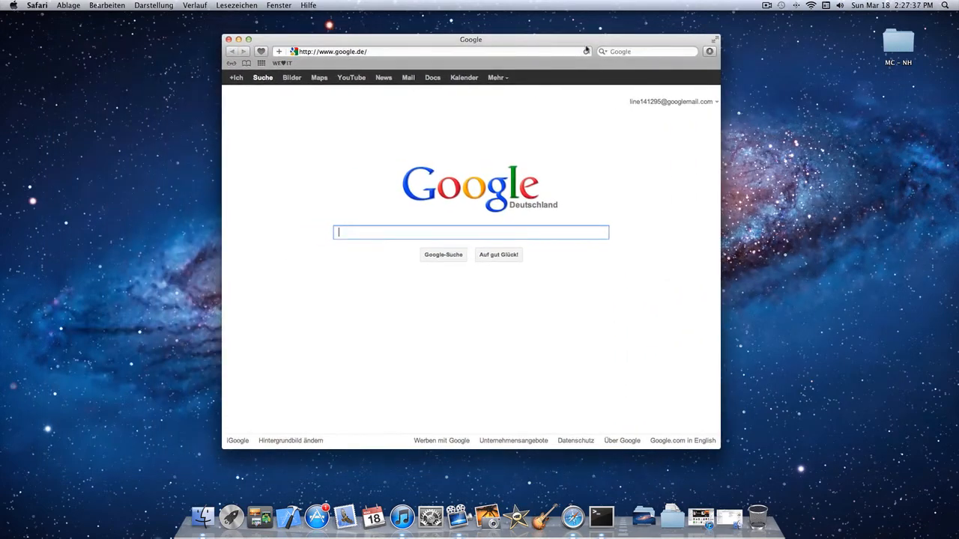
# - Open the server.properties file from the MC – NH folder on the desktop
pyautogui.doubleClick(898, 45)
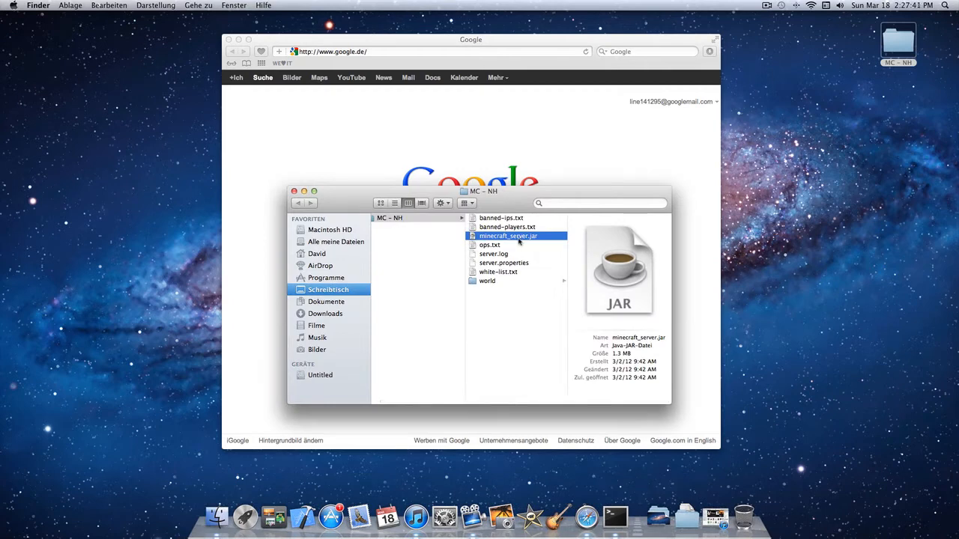
pyautogui.doubleClick(507, 264)
pyautogui.moveTo(496, 272); pyautogui.dragTo(462, 259)
pyautogui.click(139, 50)
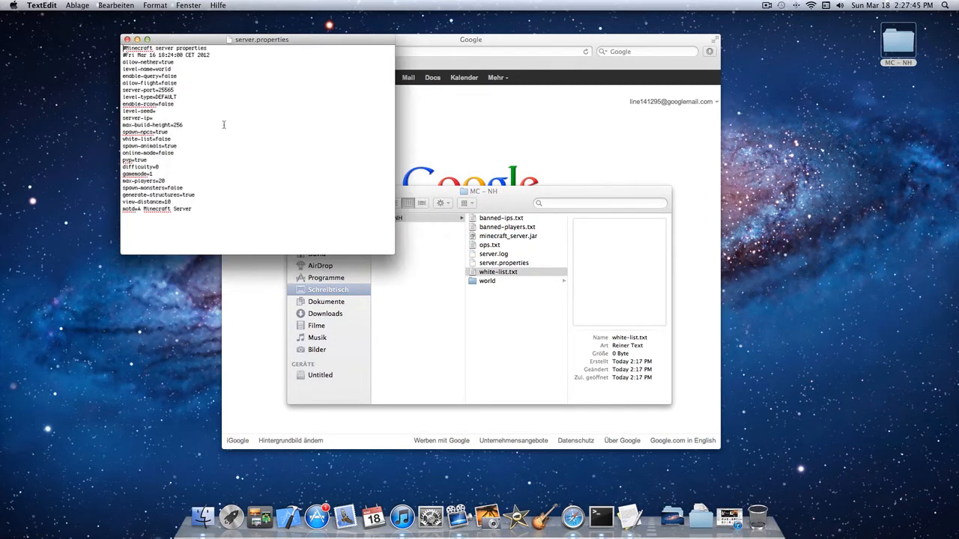
# - Check the server-ip line in server.properties, set gamemode to 0 and close the file
pyautogui.click(224, 126)
pyautogui.moveTo(141, 118); pyautogui.dragTo(183, 118)
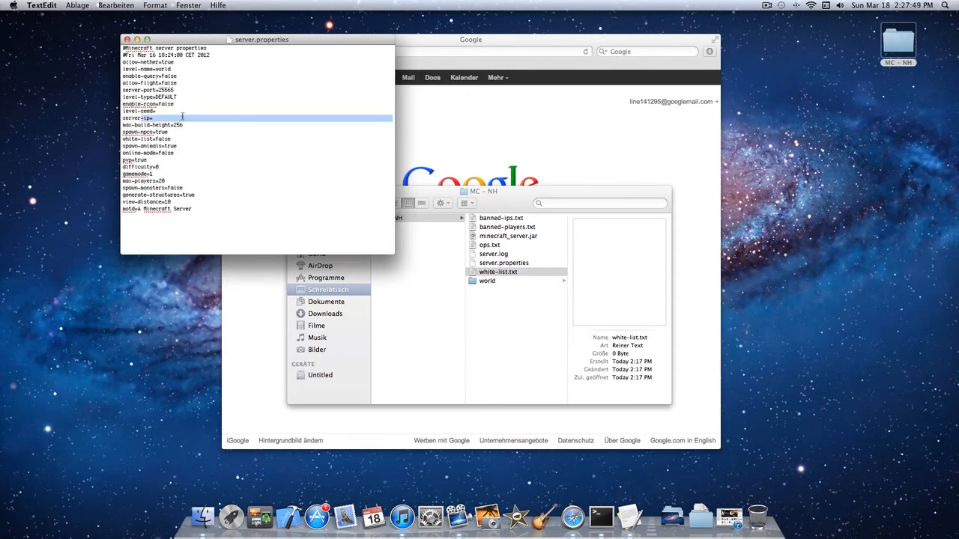
pyautogui.click(152, 117)
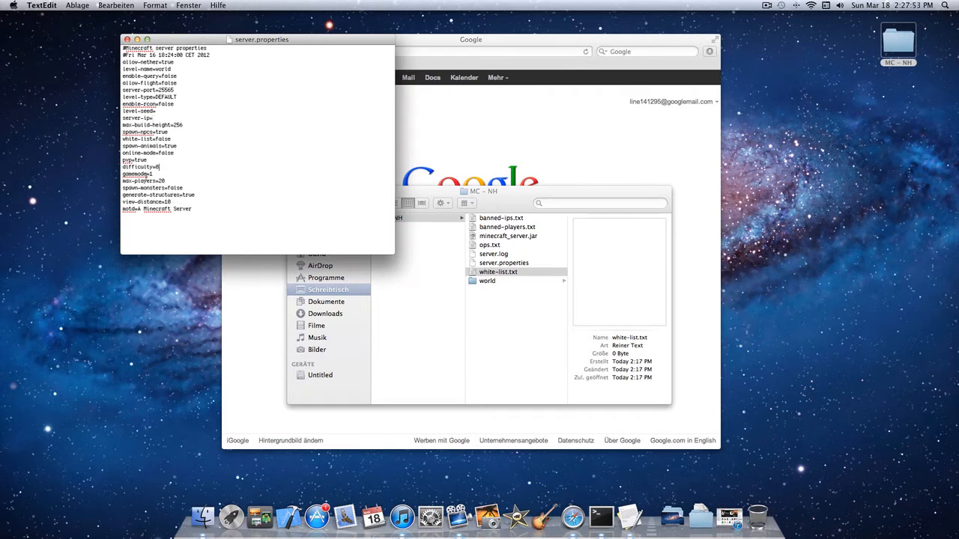
pyautogui.click(164, 177)
pyautogui.press('BackSpace')
pyautogui.write('0')
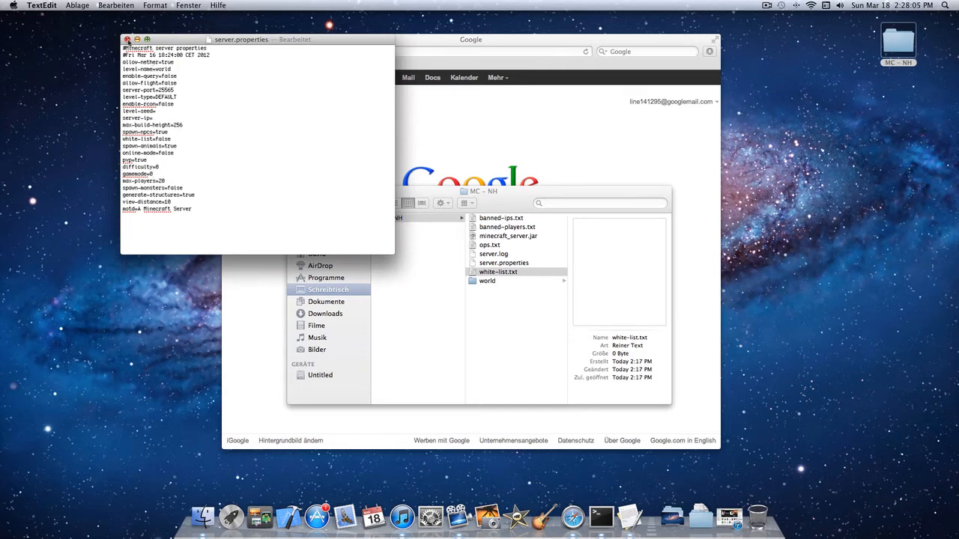
pyautogui.press('super+w')
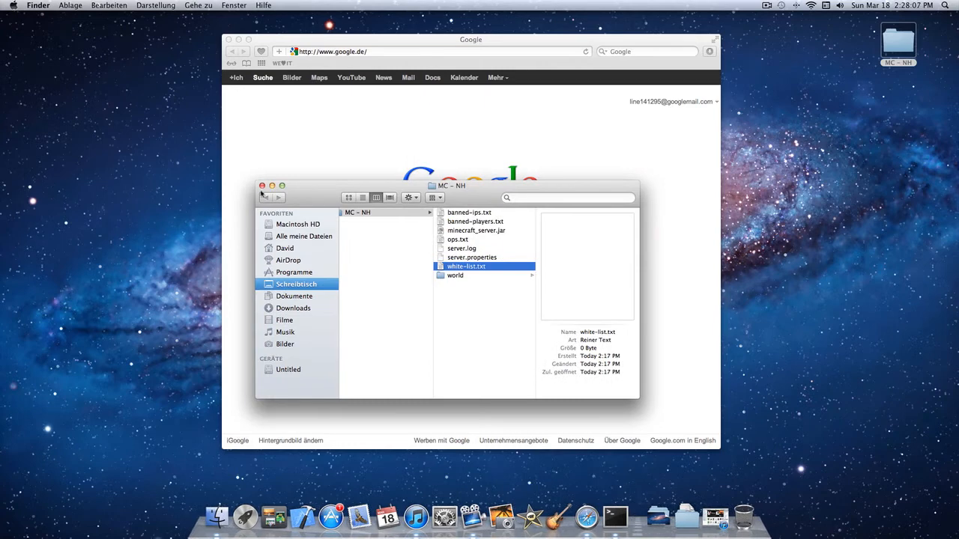
# - Start the server by running minecraft_server.jar and move its window aside from the middle of the desktop
pyautogui.doubleClick(493, 233)
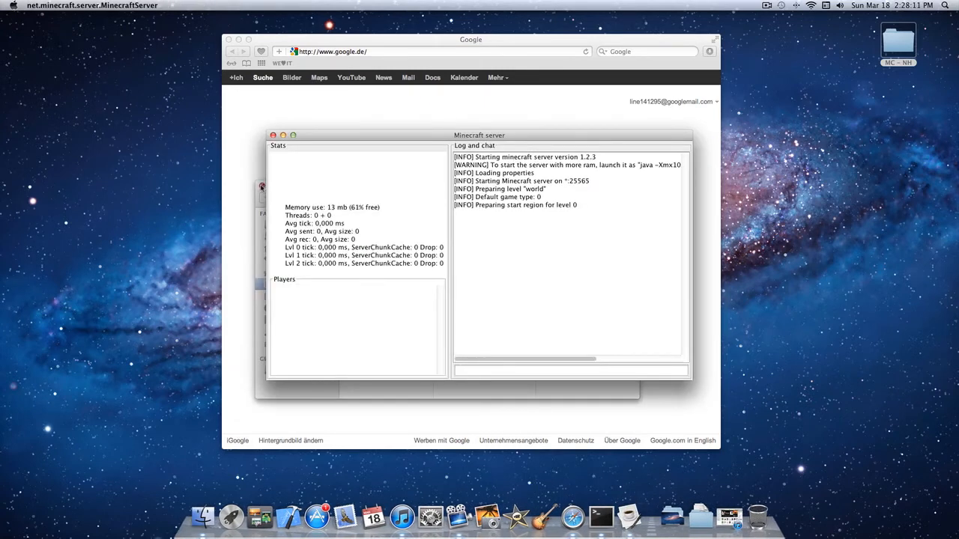
pyautogui.moveTo(429, 137); pyautogui.dragTo(419, 131)
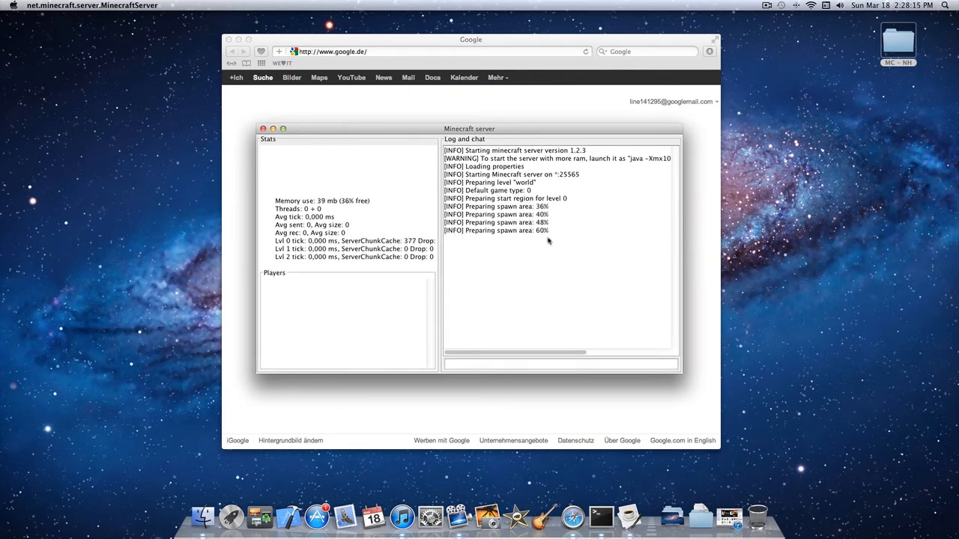
pyautogui.moveTo(356, 130); pyautogui.dragTo(572, 114)
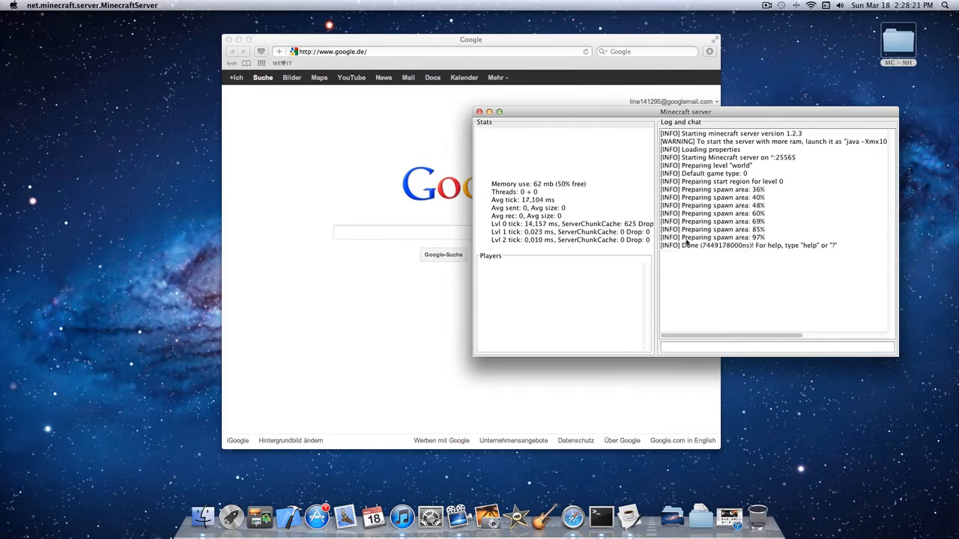
# - Launch Minecraft through a Spotlight search for "minecraft" and log in with the remembered account
pyautogui.press('super+space')
pyautogui.write('mi')
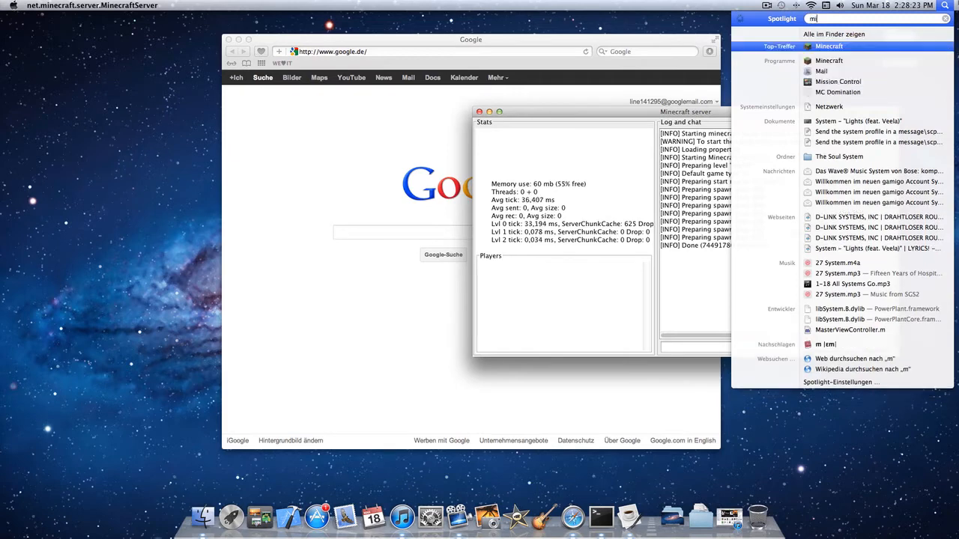
pyautogui.write('necraft')
pyautogui.press('Return')
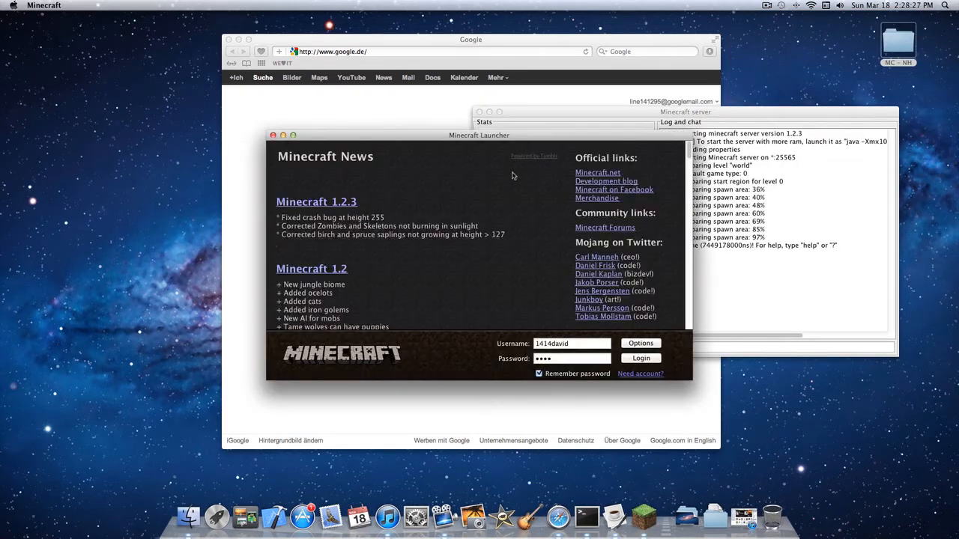
pyautogui.click(641, 359)
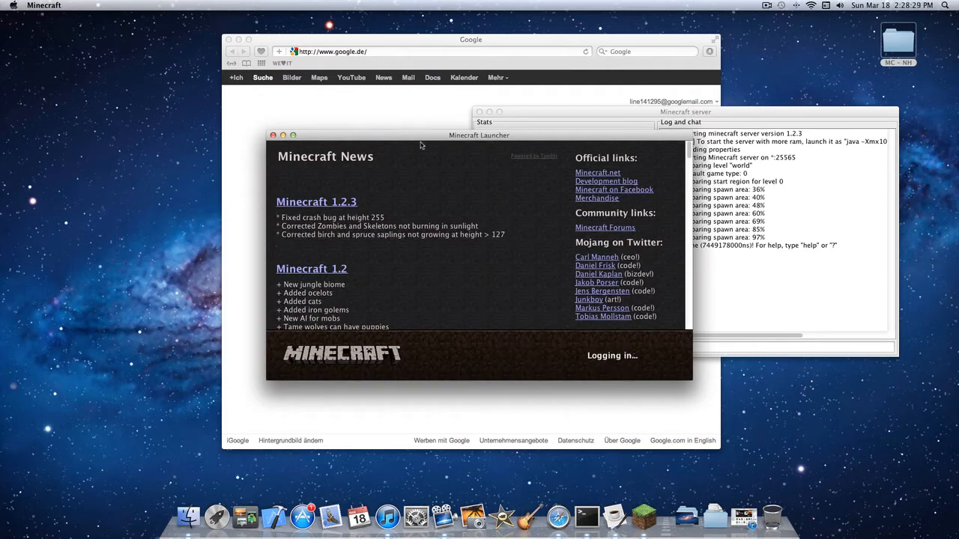
pyautogui.moveTo(421, 137); pyautogui.dragTo(395, 120)
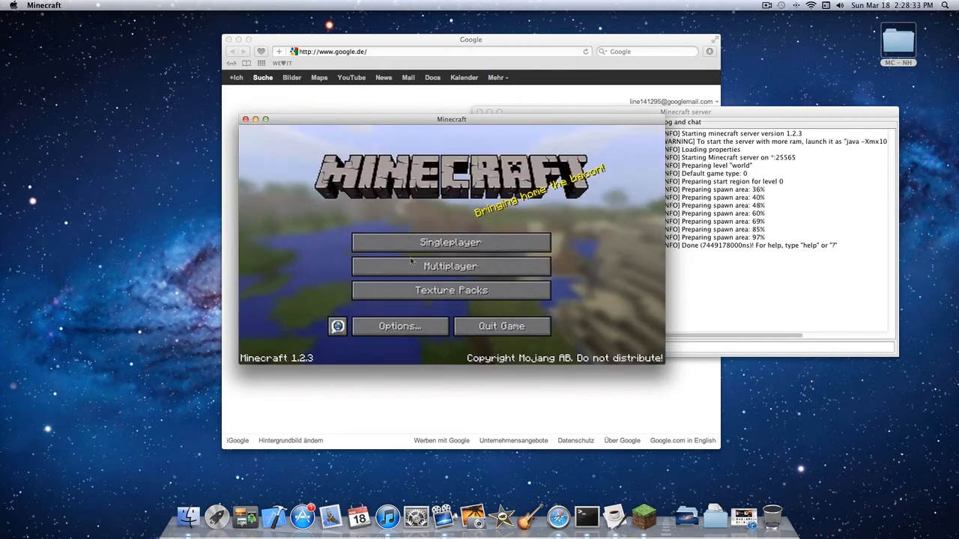
# - Delete the "Minecraft Server – No Hamachi" and "Flat World" entries from the multiplayer server list
pyautogui.click(417, 267)
pyautogui.click(418, 253)
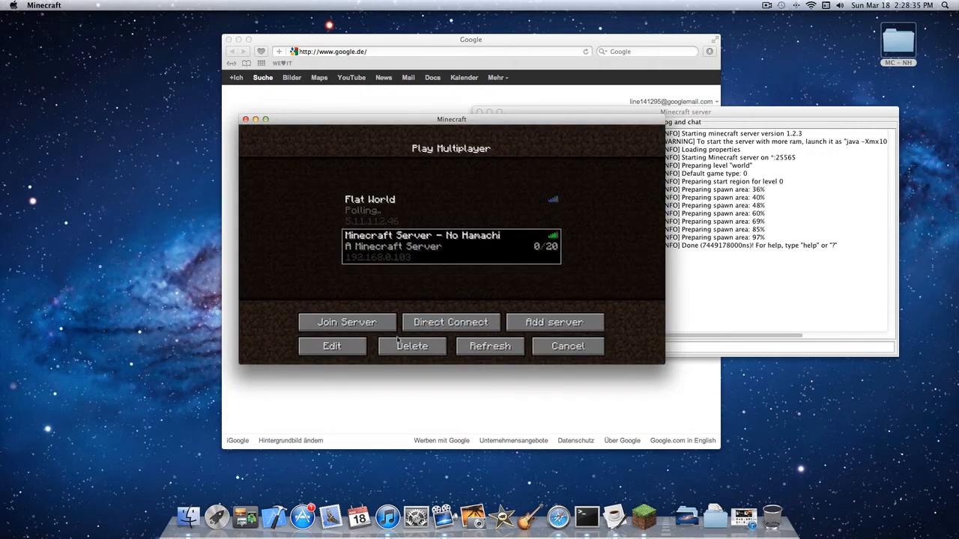
pyautogui.click(412, 346)
pyautogui.click(384, 266)
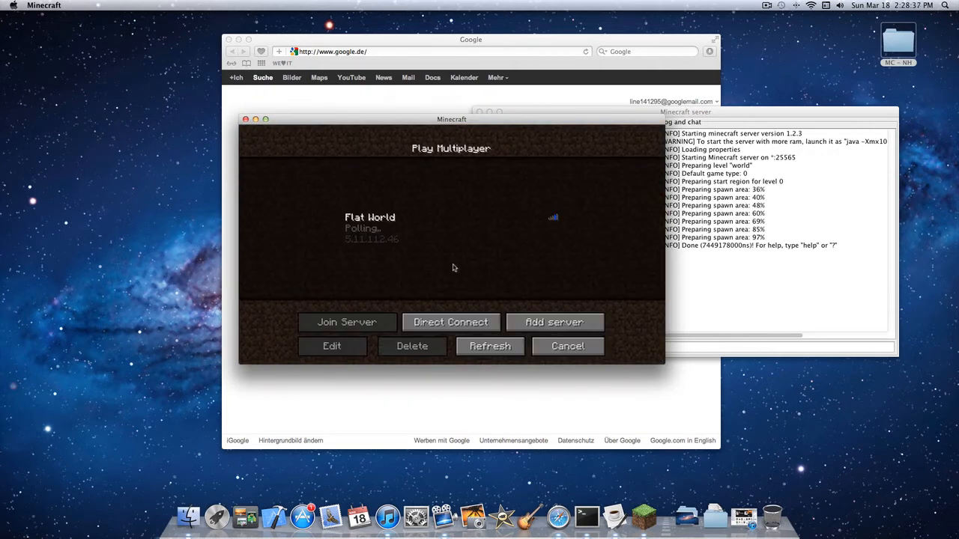
pyautogui.click(374, 225)
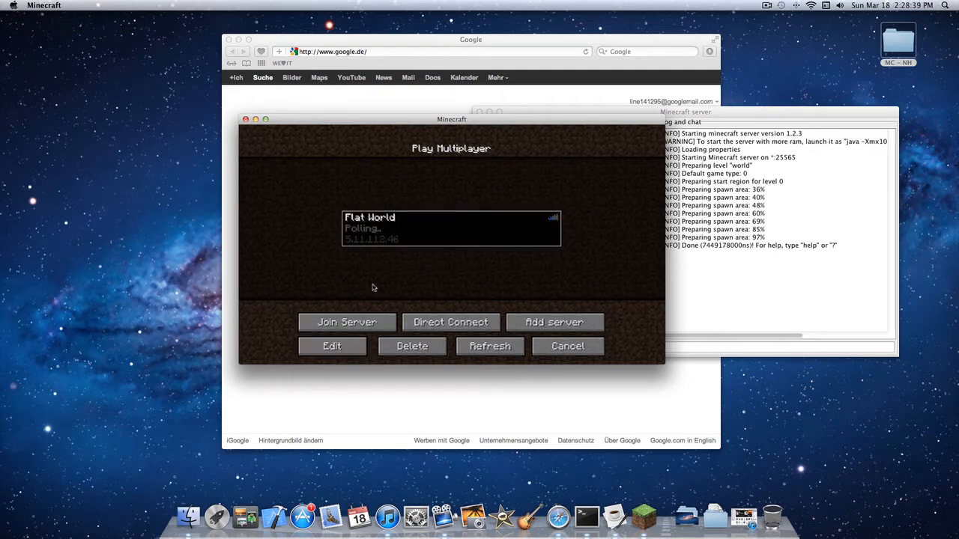
pyautogui.click(408, 346)
pyautogui.click(393, 273)
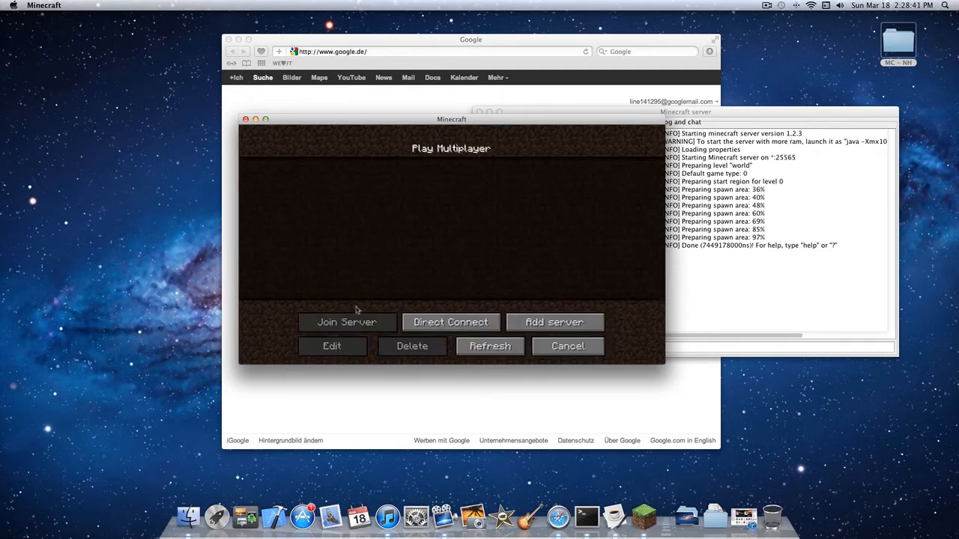
# - Add a server entry named "Minecraft Server – NH" and begin its server address with 192
pyautogui.click(585, 322)
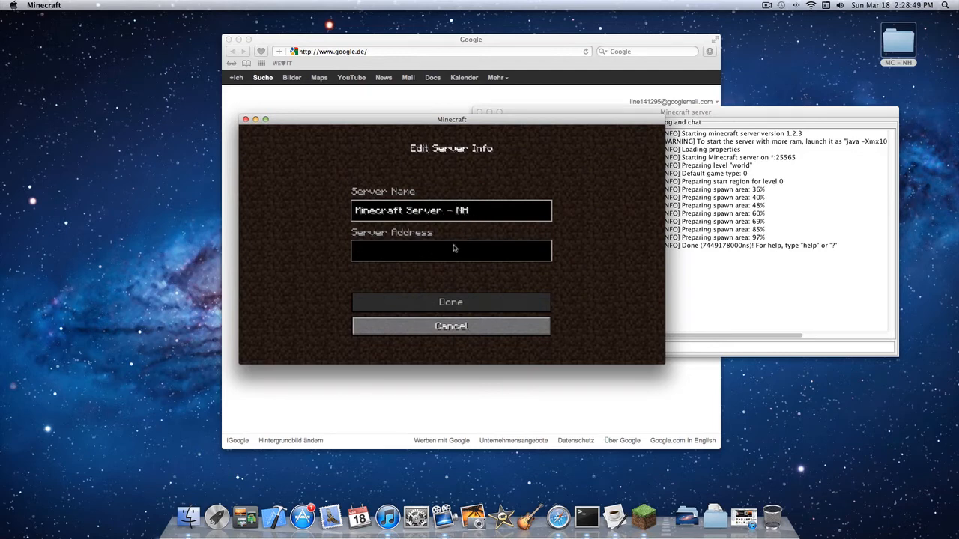
pyautogui.moveTo(496, 124); pyautogui.dragTo(470, 121)
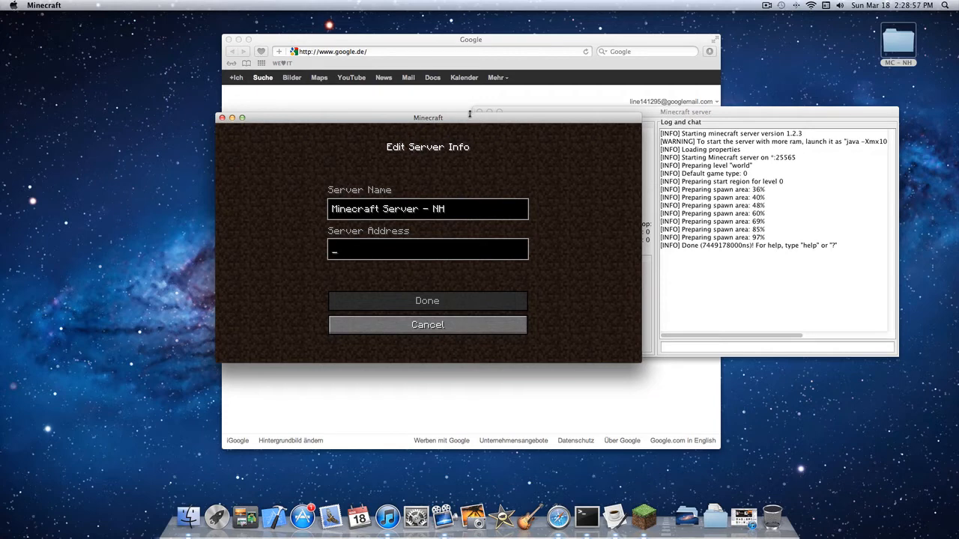
pyautogui.write('192.')
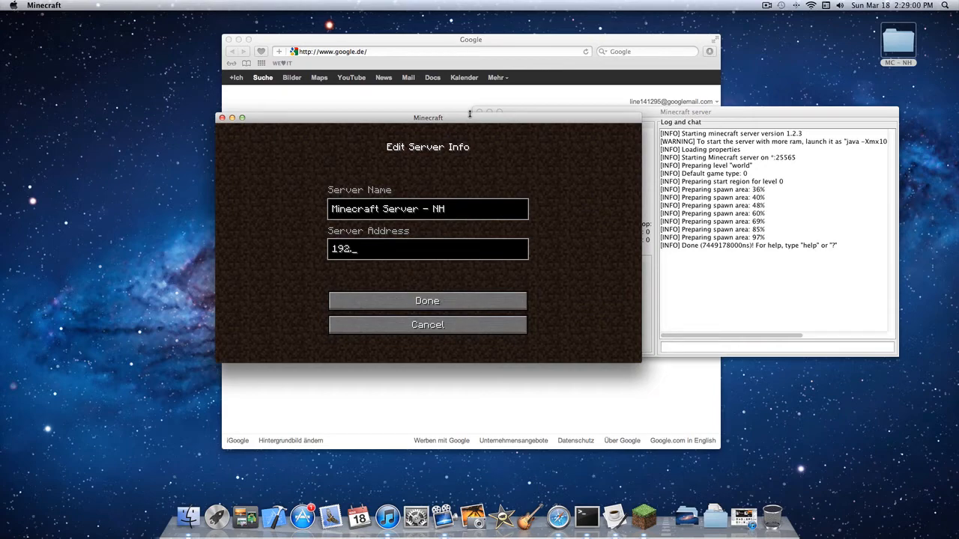
# - Open System Preferences through a Spotlight search for "sys" and look up the Mac's Wi-Fi IP address in the network settings
pyautogui.press('super+space')
pyautogui.write('sys')
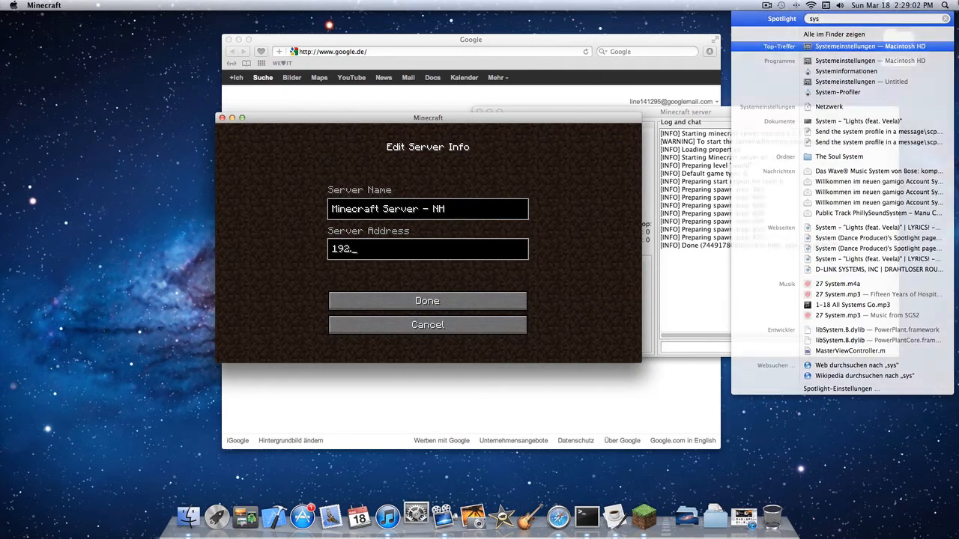
pyautogui.press('Return')
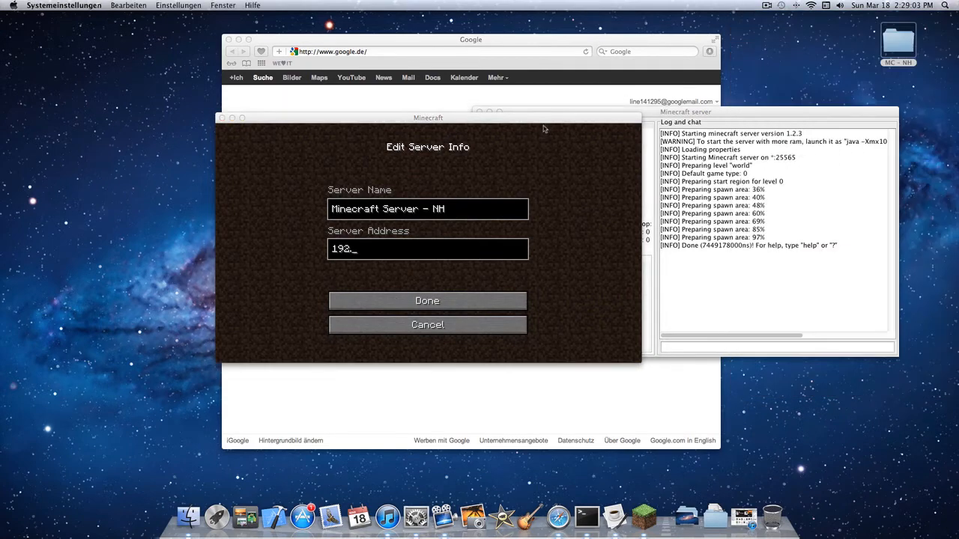
pyautogui.moveTo(533, 120); pyautogui.dragTo(383, 120)
pyautogui.moveTo(652, 69); pyautogui.dragTo(676, 71)
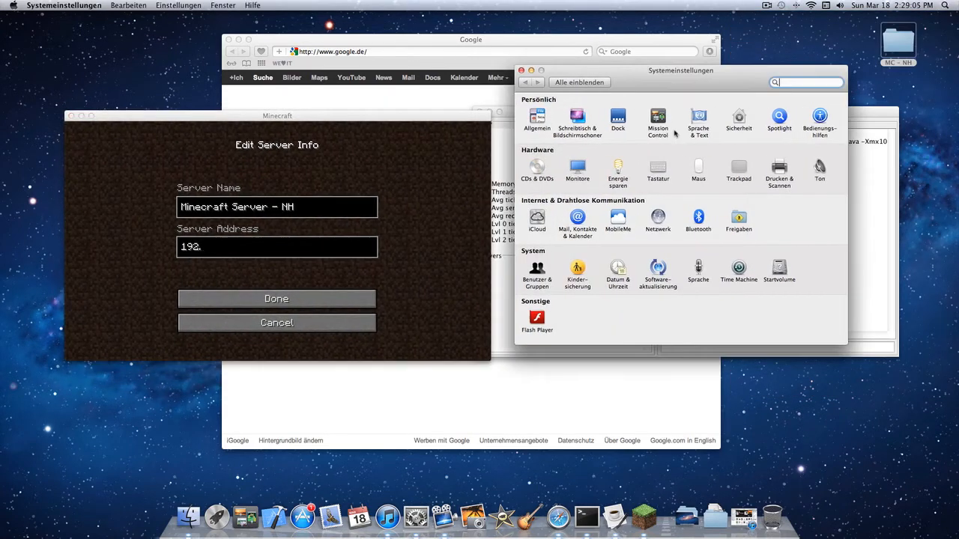
pyautogui.click(663, 223)
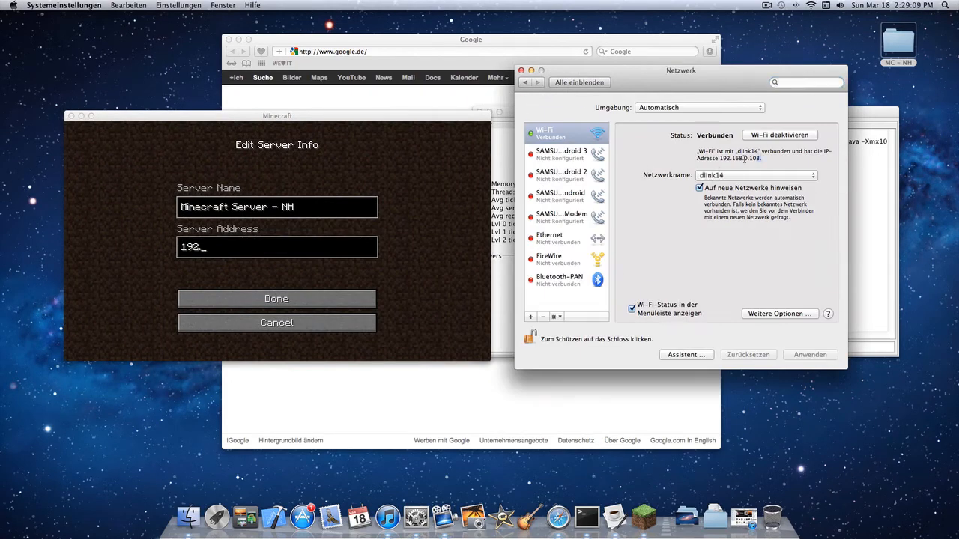
pyautogui.moveTo(745, 158)
pyautogui.mouseDown()
pyautogui.moveTo(720, 159)
pyautogui.moveTo(763, 158)
pyautogui.mouseUp()
# - Complete the address of the Minecraft Server – NH entry as 192.168.0.103 and save it
pyautogui.click(216, 248)
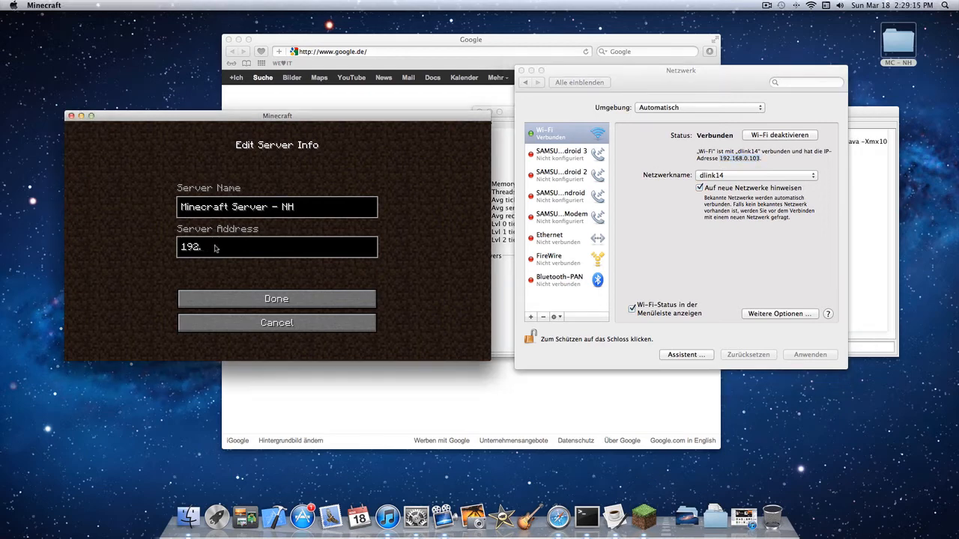
pyautogui.write('192.168.0.103')
pyautogui.click(267, 297)
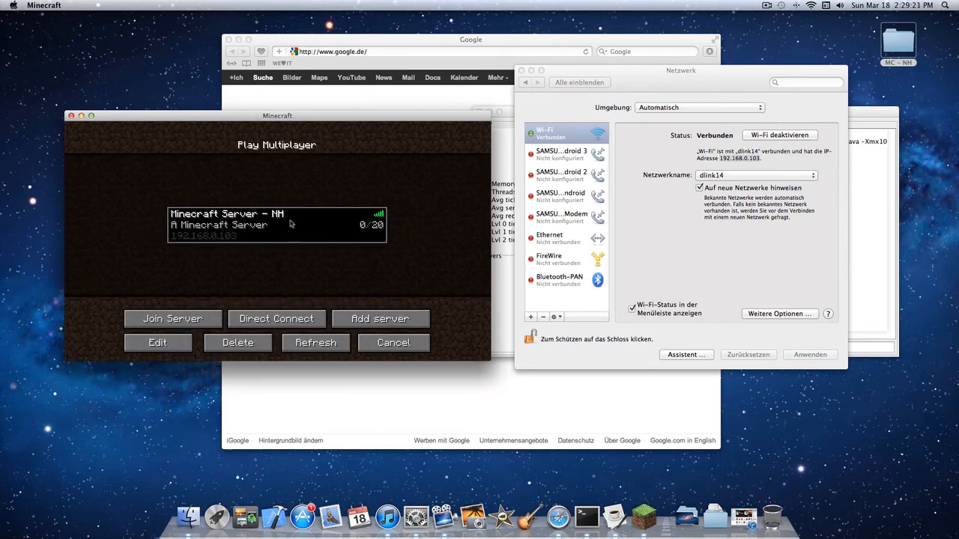
# - Join Minecraft Server – NH, walk around briefly in the world and disconnect from it
pyautogui.click(172, 318)
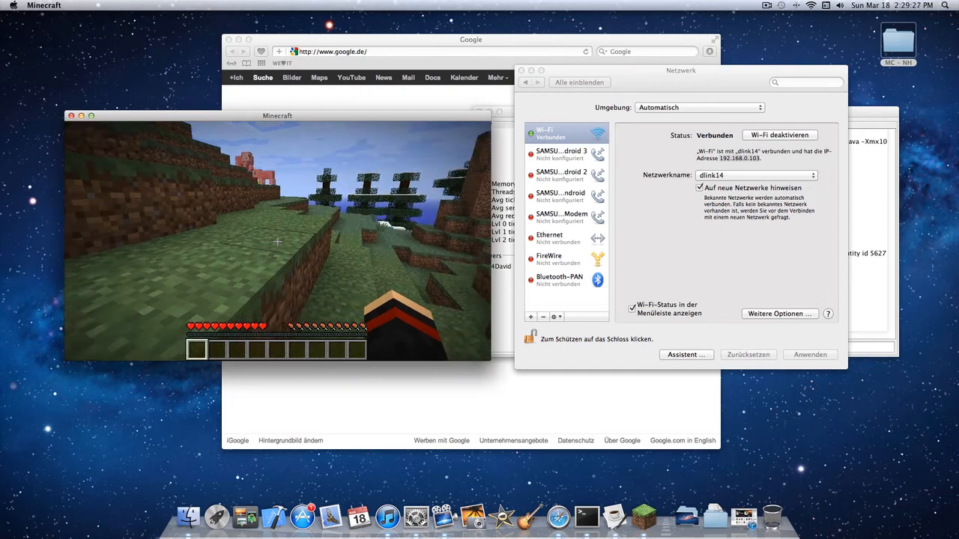
pyautogui.press('w')
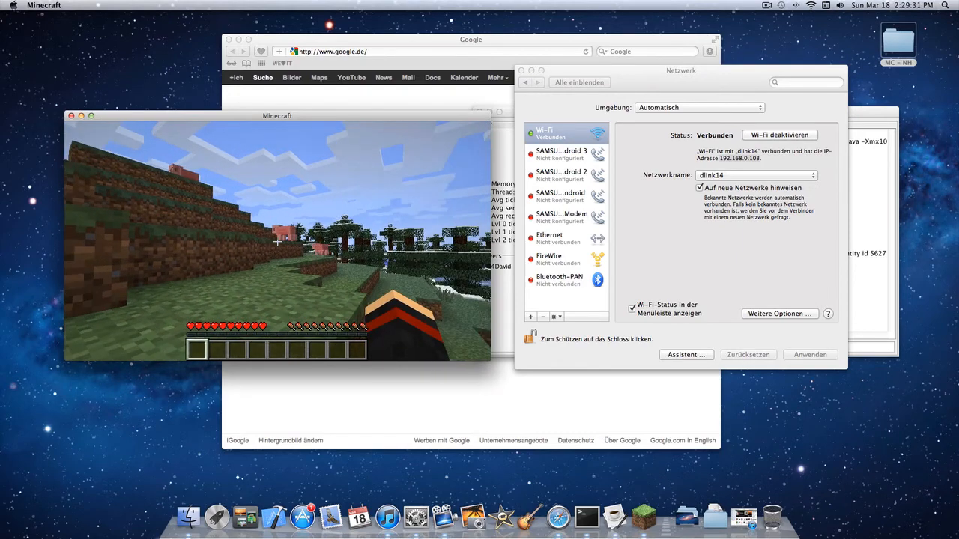
pyautogui.press('Escape')
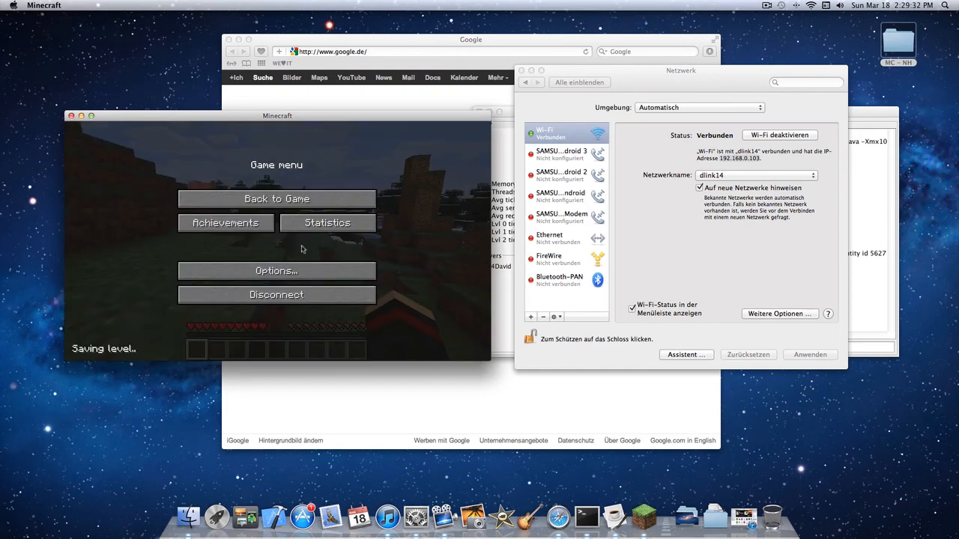
pyautogui.click(290, 302)
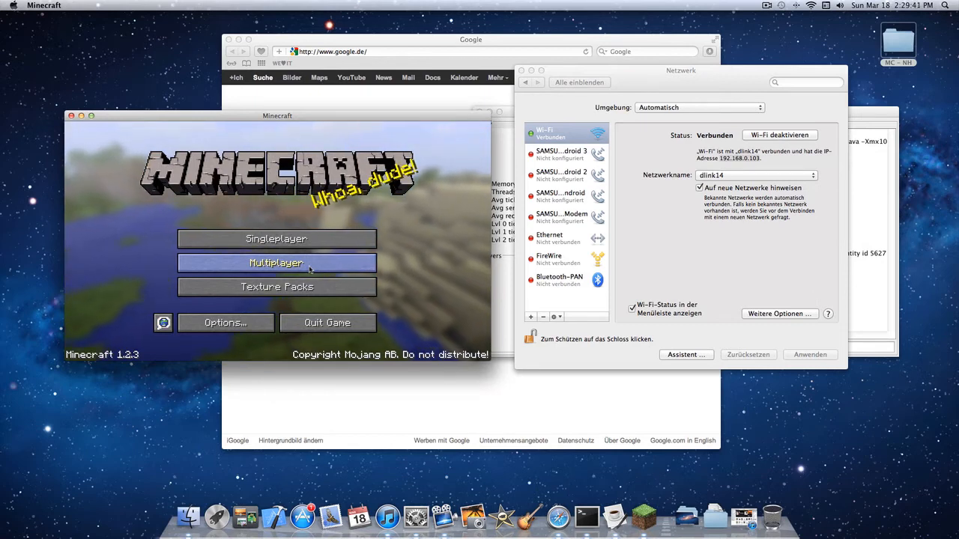
# - Close the network settings, move the server window further aside and bring the Google page to the front
pyautogui.click(560, 71)
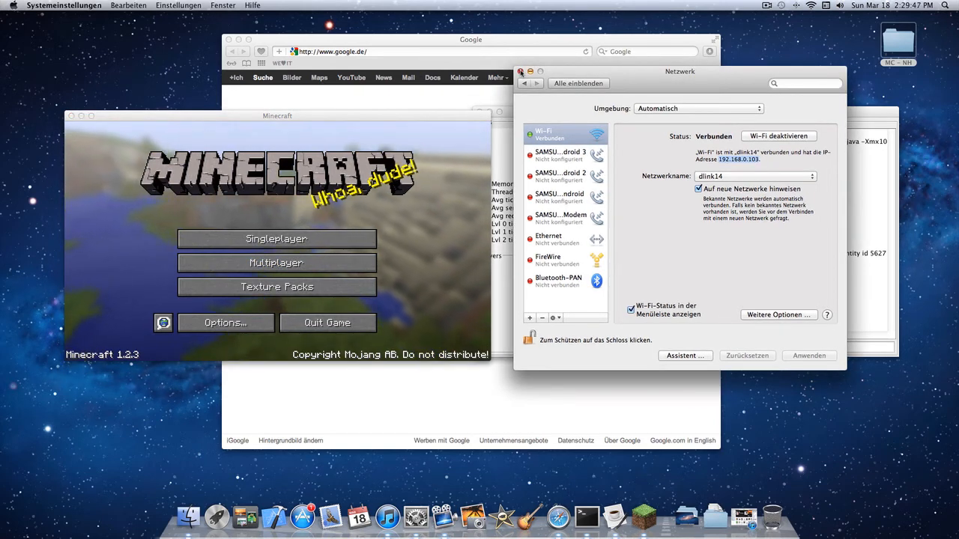
pyautogui.click(520, 72)
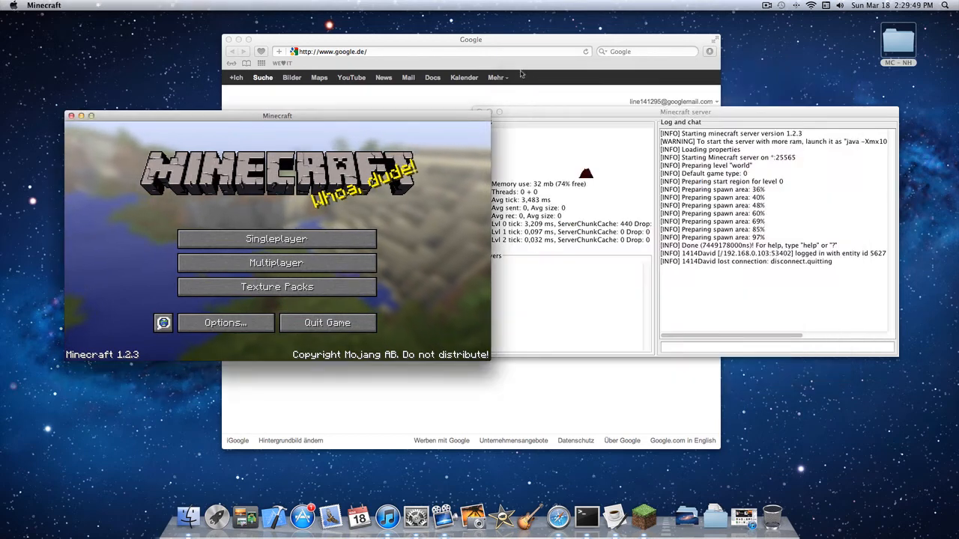
pyautogui.click(607, 114)
pyautogui.moveTo(607, 114); pyautogui.dragTo(665, 113)
pyautogui.click(508, 94)
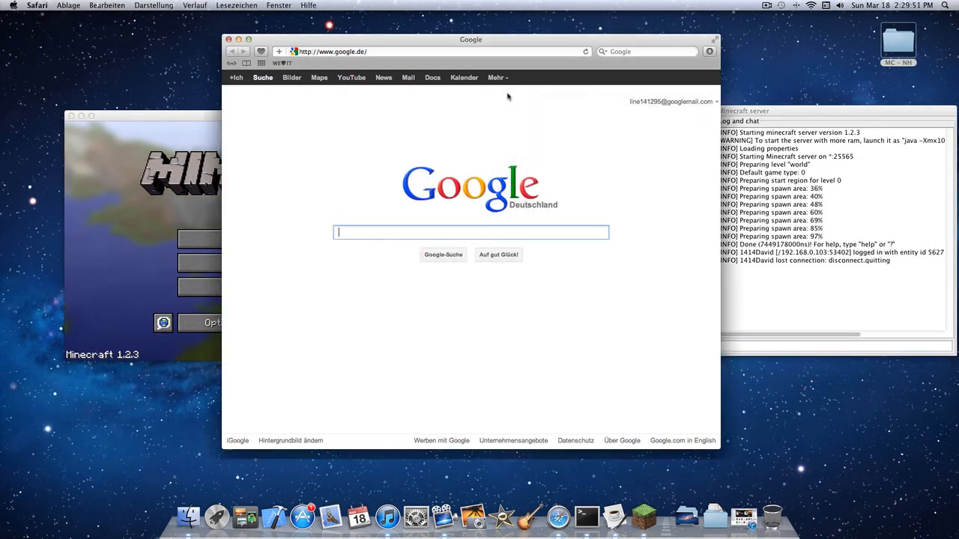
# - Search Google for "what's my ip" and open whatismyipaddress.com to look up the public IP address
pyautogui.moveTo(397, 52); pyautogui.dragTo(237, 49)
pyautogui.press('BackSpace')
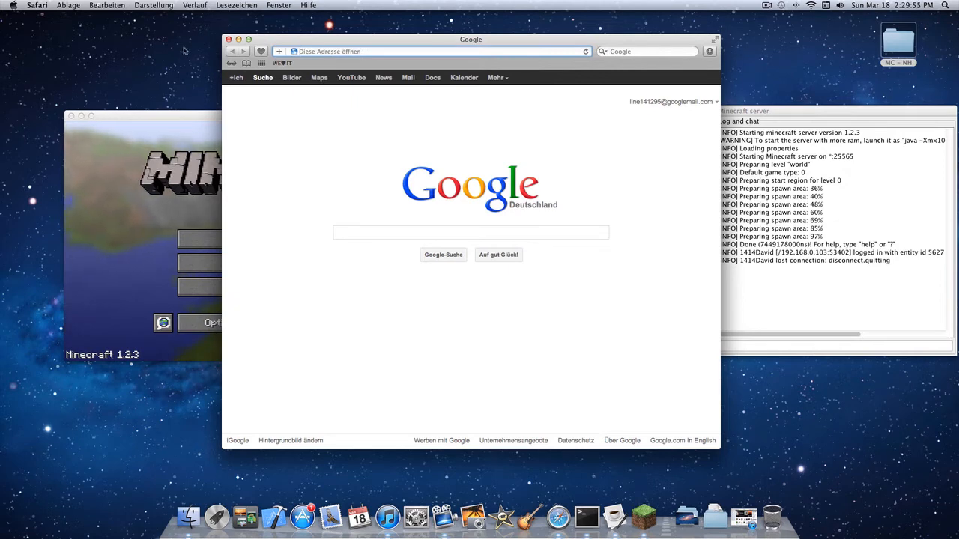
pyautogui.click(362, 235)
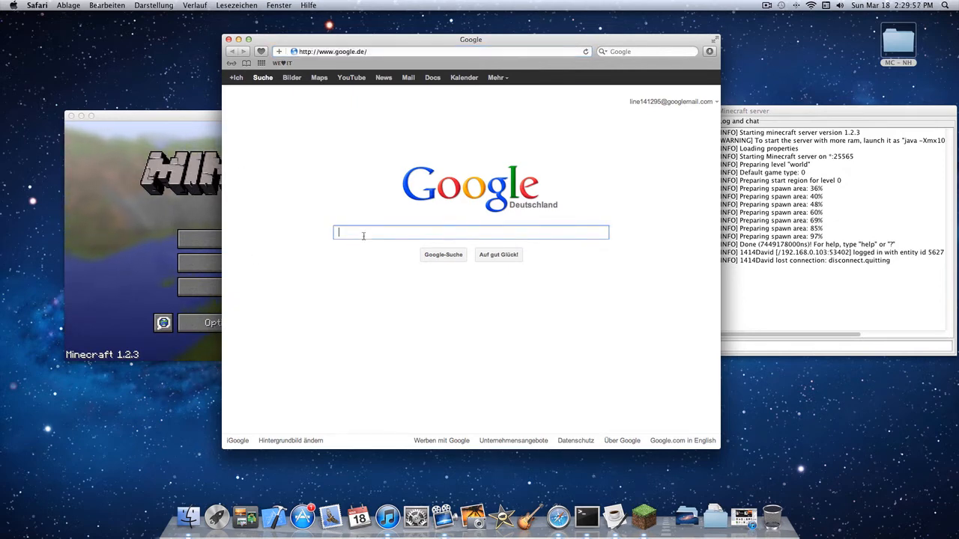
pyautogui.write("what's ")
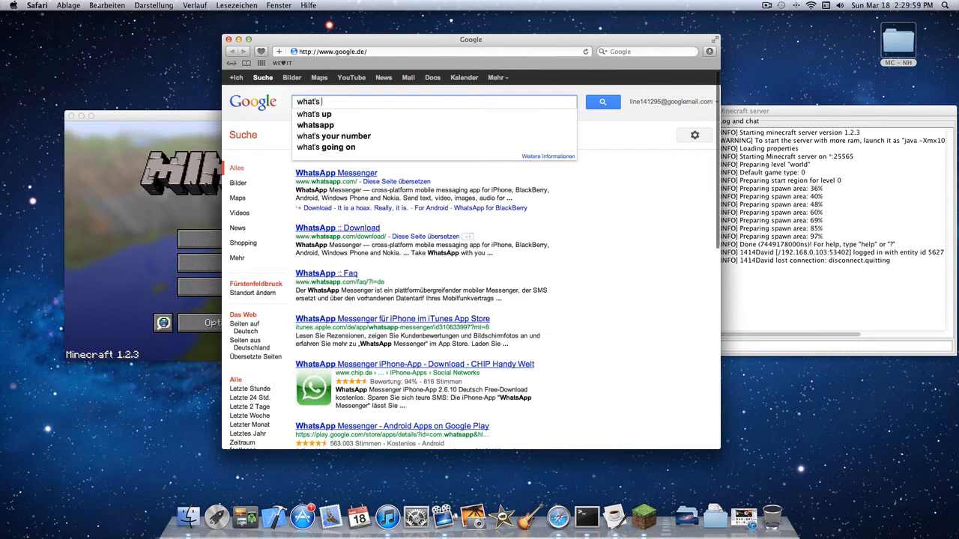
pyautogui.write('my ip')
pyautogui.press('Return')
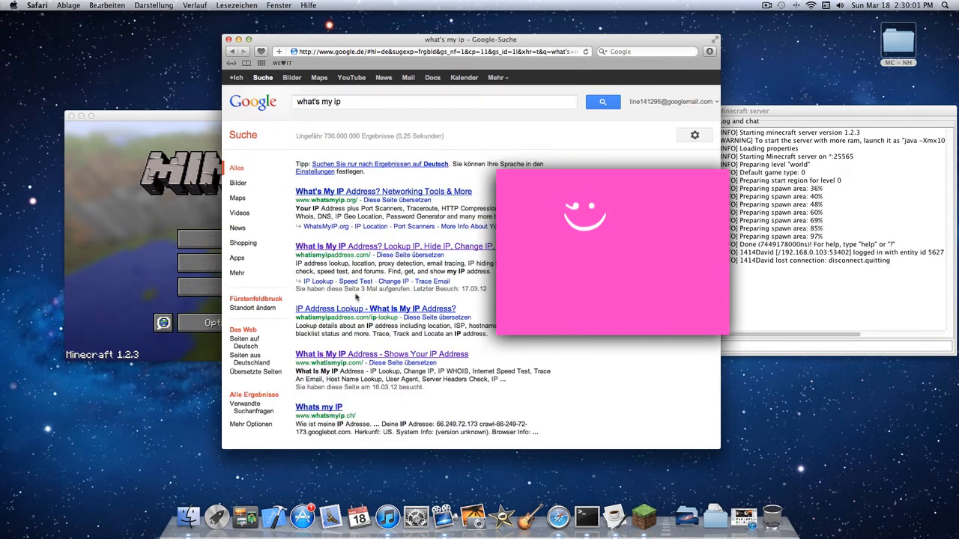
pyautogui.click(327, 248)
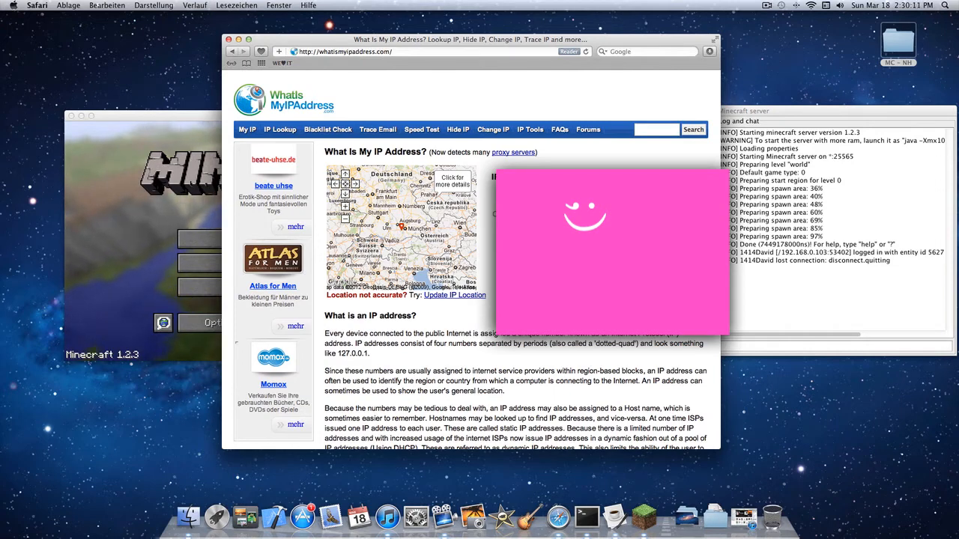
# - Minimize the browser and try the public IP address as the server address of Minecraft Server – NH
pyautogui.click(238, 39)
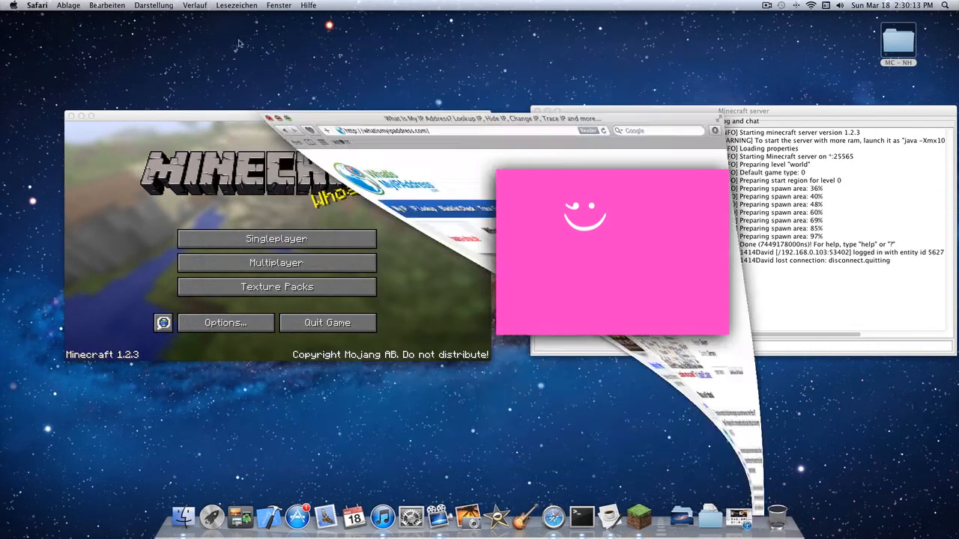
pyautogui.click(279, 266)
pyautogui.click(239, 228)
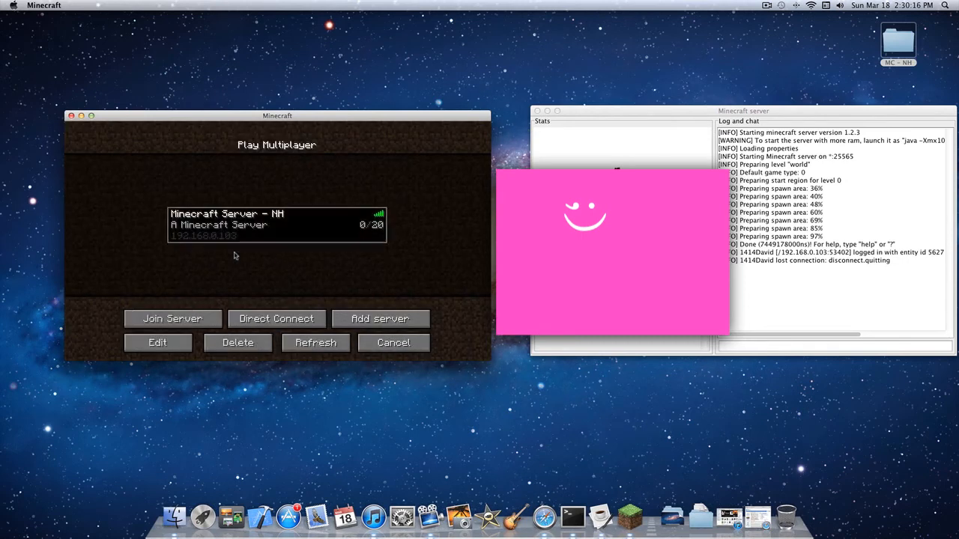
pyautogui.click(157, 342)
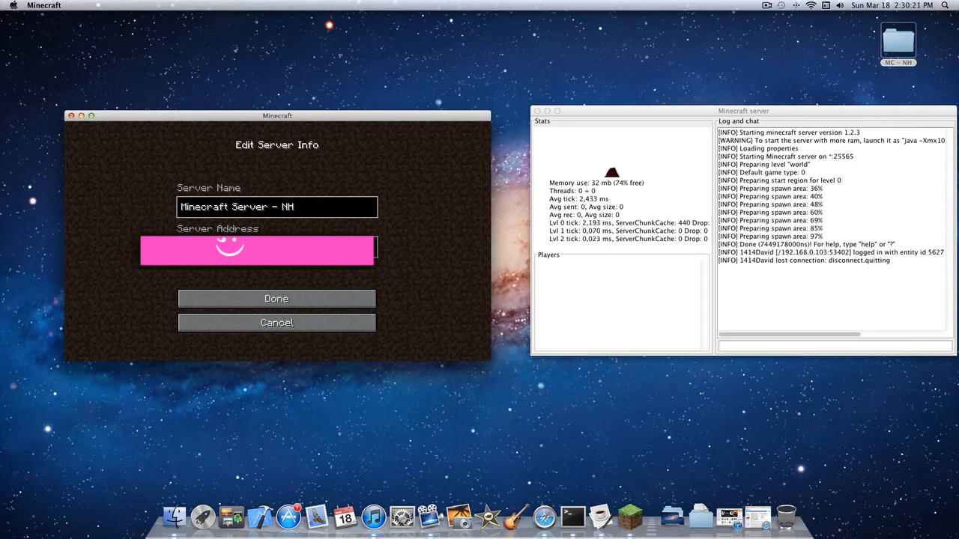
pyautogui.click(260, 299)
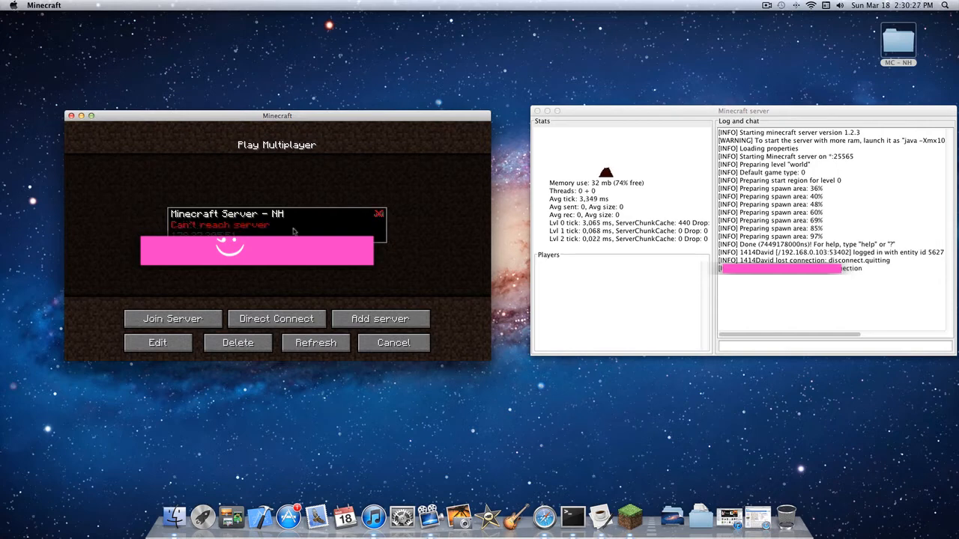
# - Set the server address of Minecraft Server – NH back to 192.168.0.103 and save the entry
pyautogui.click(157, 343)
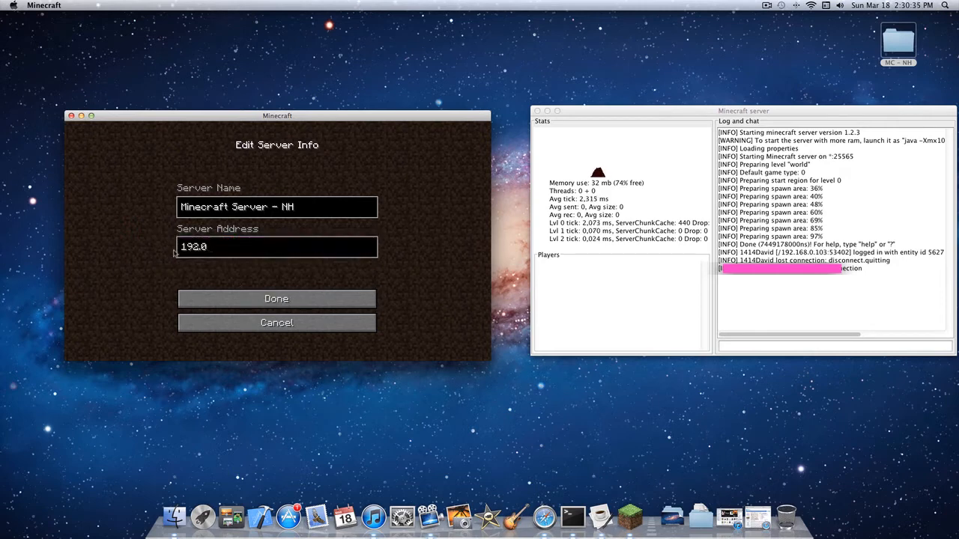
pyautogui.write('168.01')
pyautogui.write('103')
pyautogui.click(272, 300)
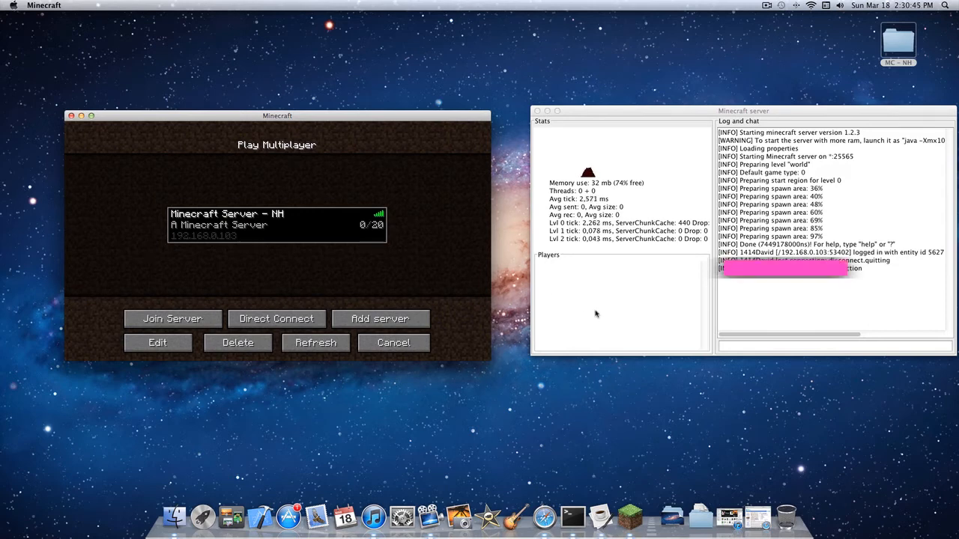
# - Move the server window closer to the Minecraft window and switch focus to the desktop
pyautogui.moveTo(593, 113); pyautogui.dragTo(574, 117)
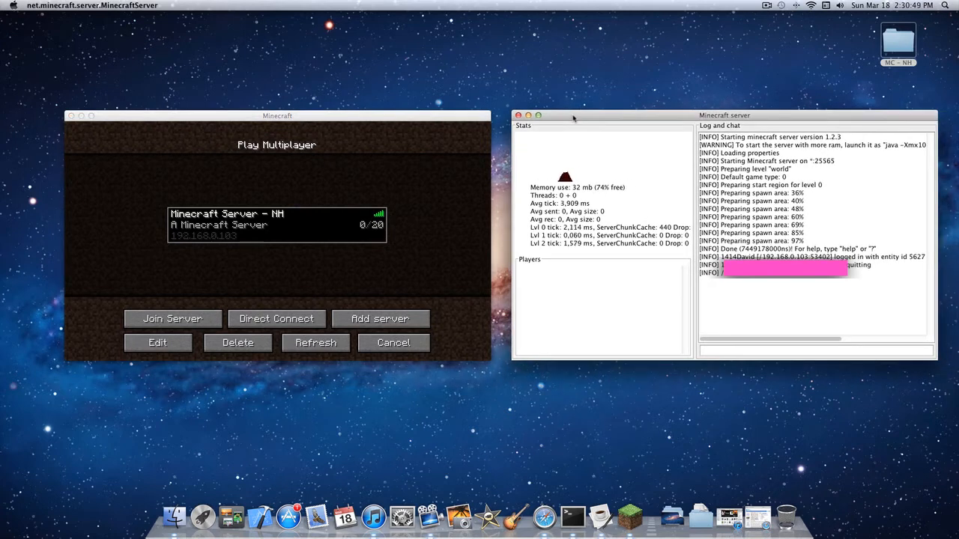
pyautogui.click(418, 115)
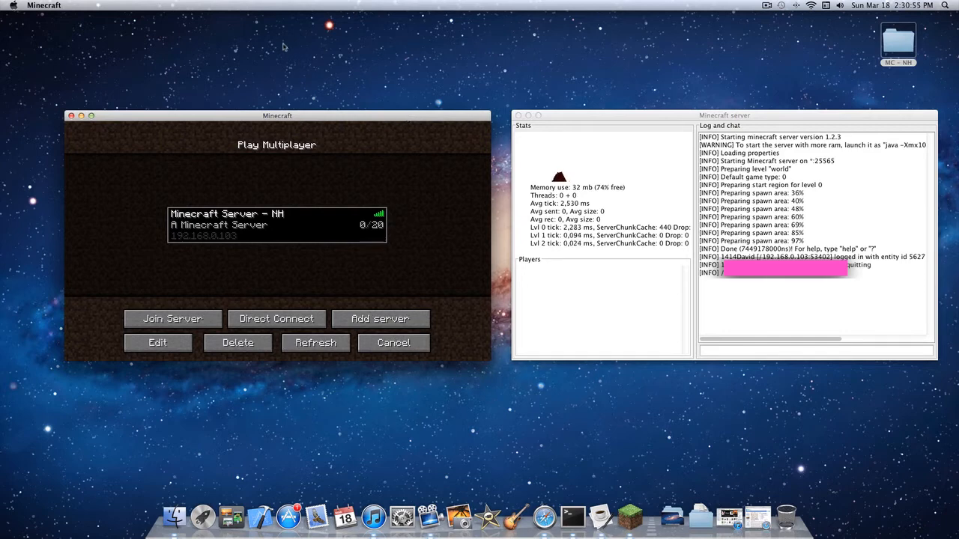
pyautogui.moveTo(276, 33); pyautogui.dragTo(342, 69)
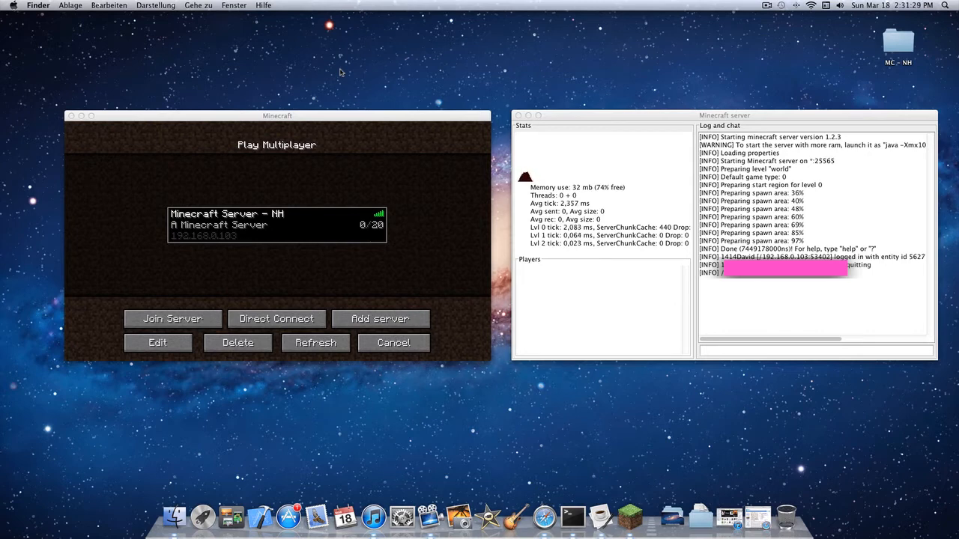
# - Open the Network pane of System Preferences to check the last digits of the Mac's local IP address, closing it when done
pyautogui.press('super+space')
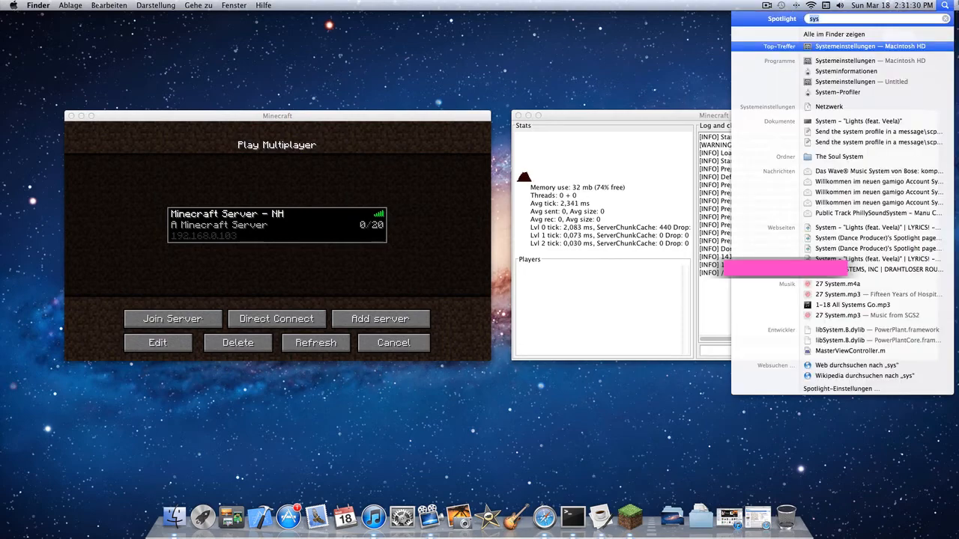
pyautogui.click(832, 51)
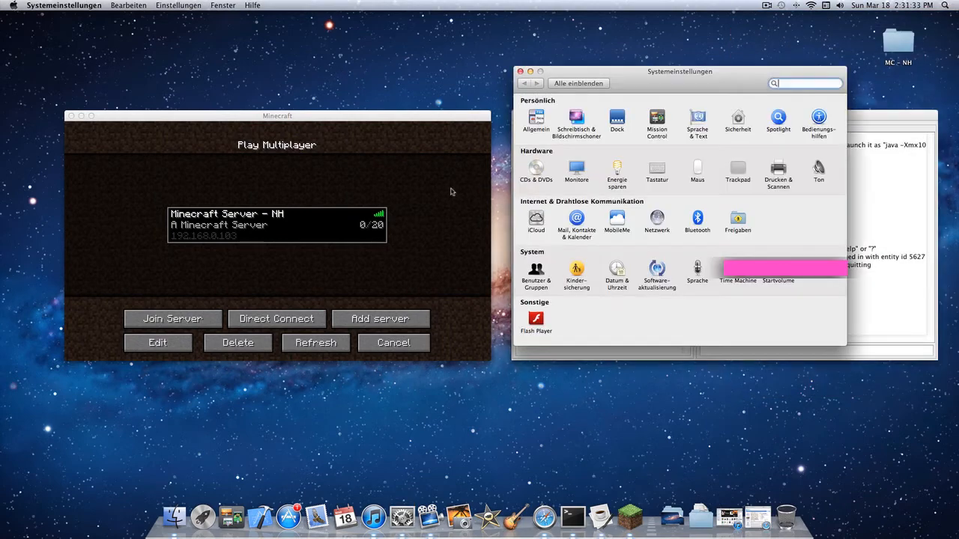
pyautogui.click(657, 218)
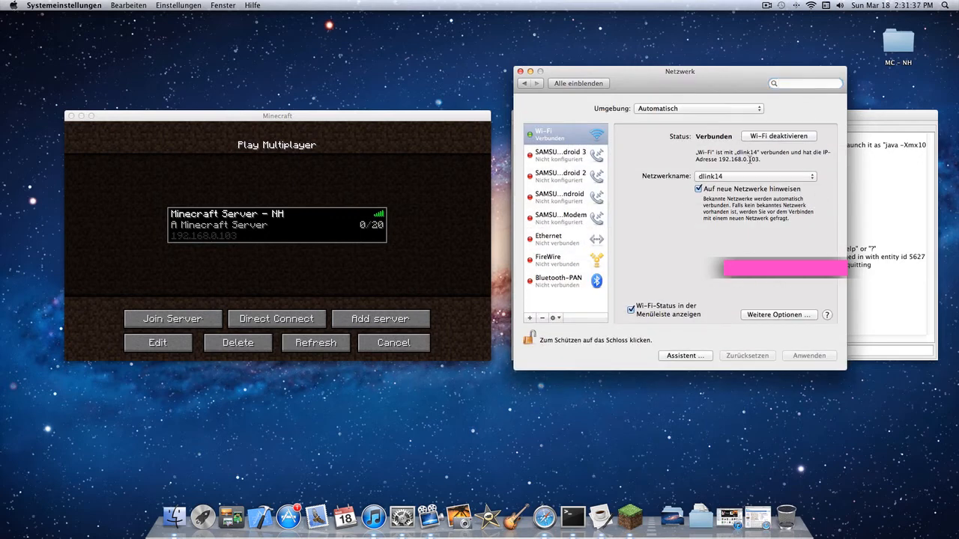
pyautogui.moveTo(748, 158); pyautogui.dragTo(758, 159)
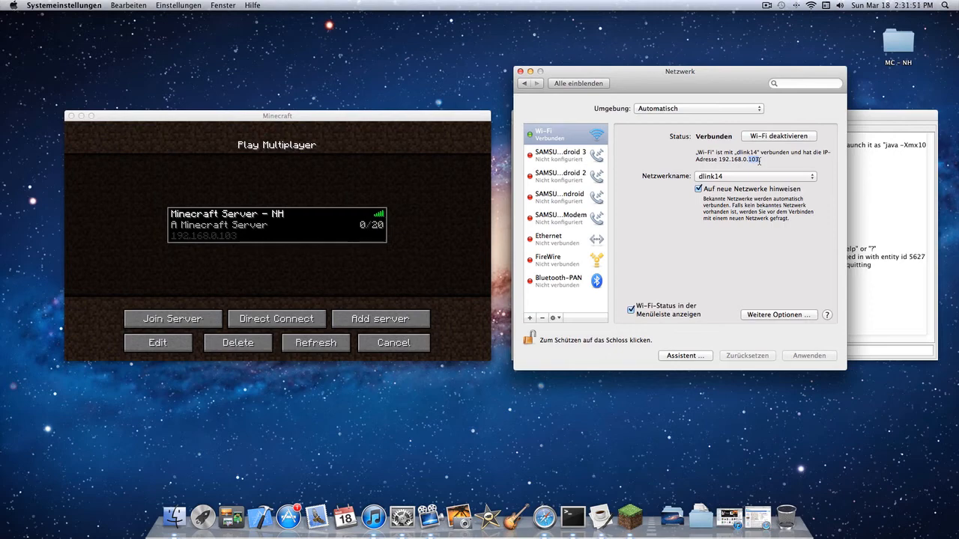
pyautogui.click(759, 160)
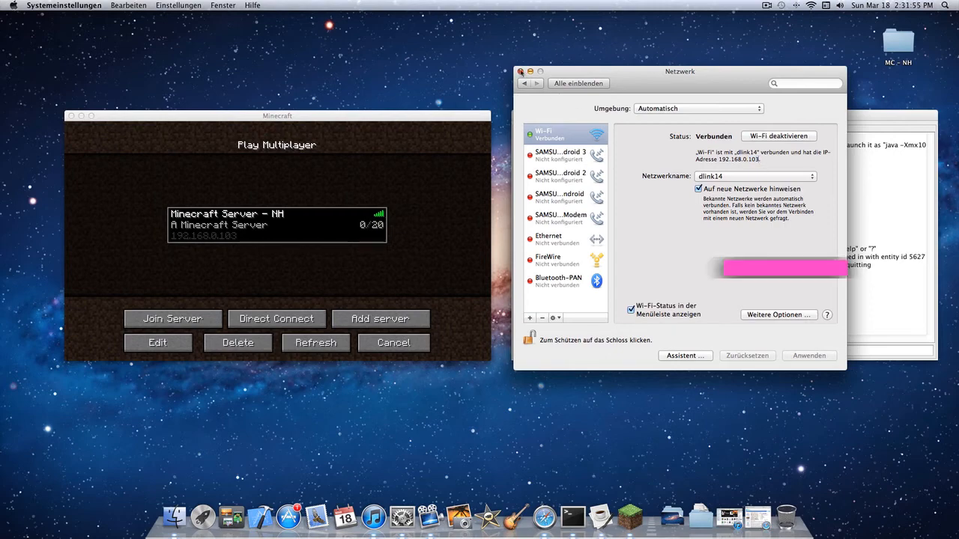
pyautogui.click(521, 72)
# - Change the server address of Minecraft Server – NH to 192.168.0.102 and save the entry
pyautogui.click(252, 241)
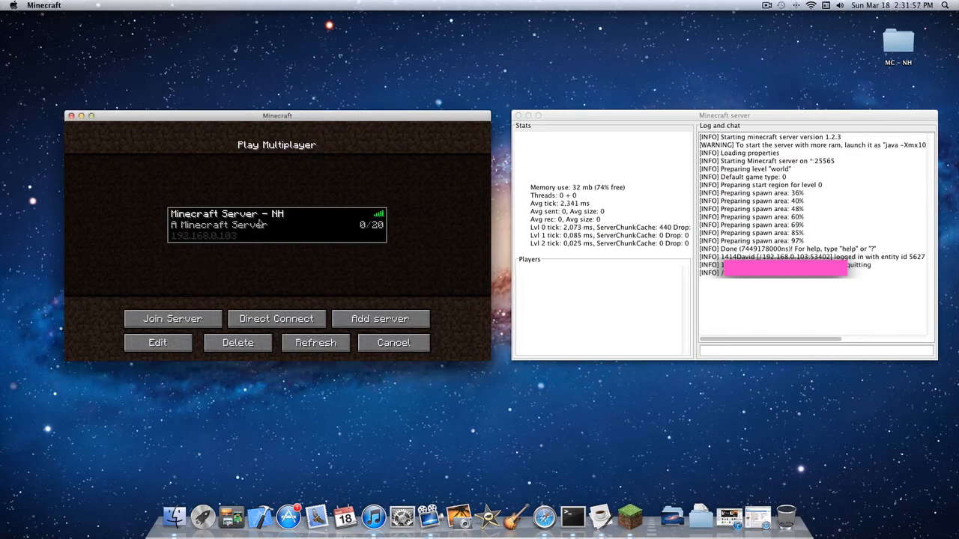
pyautogui.click(175, 348)
pyautogui.click(255, 249)
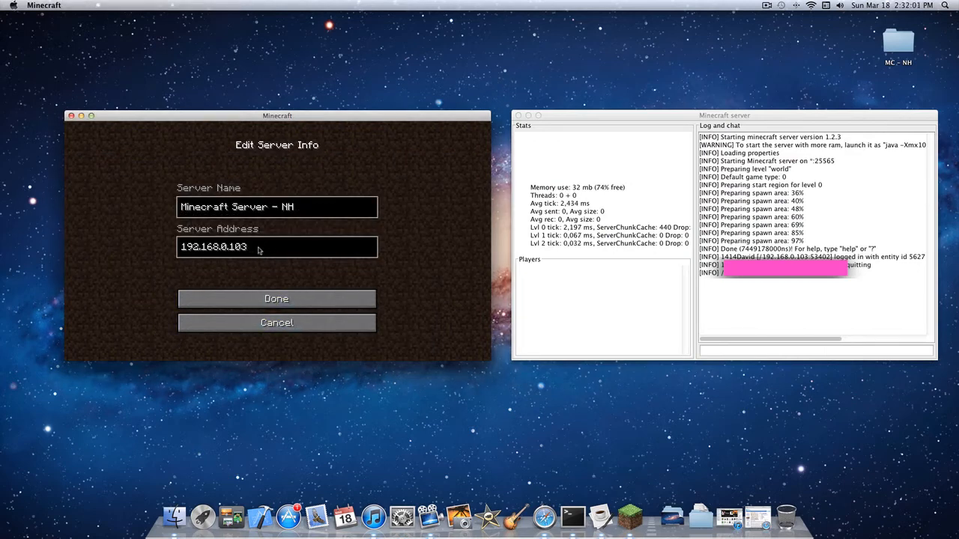
pyautogui.press('BackSpace')
pyautogui.write('2')
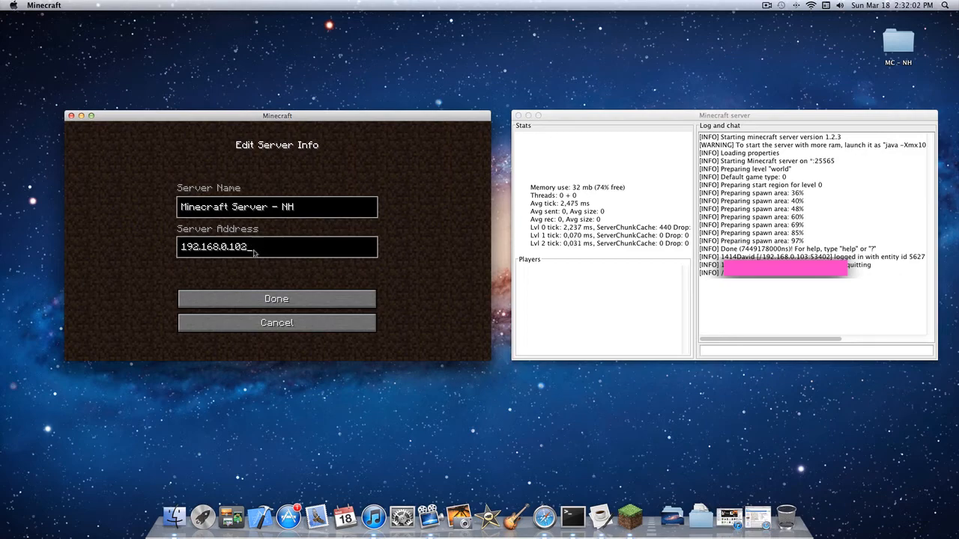
pyautogui.click(287, 299)
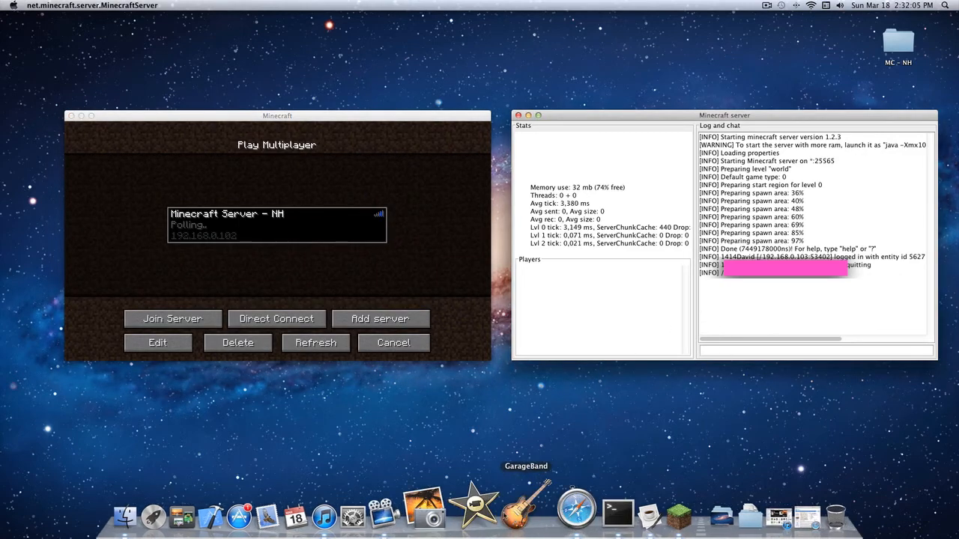
# - Open 192.168.0.1 in a new Safari window and log in to the router with its user name and password
pyautogui.click(545, 517)
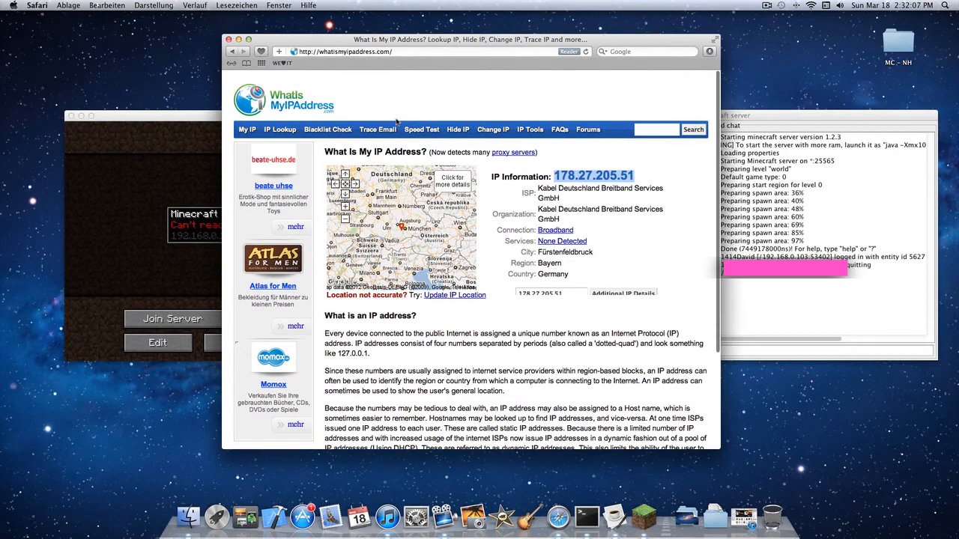
pyautogui.press('super+m')
pyautogui.press('super+n')
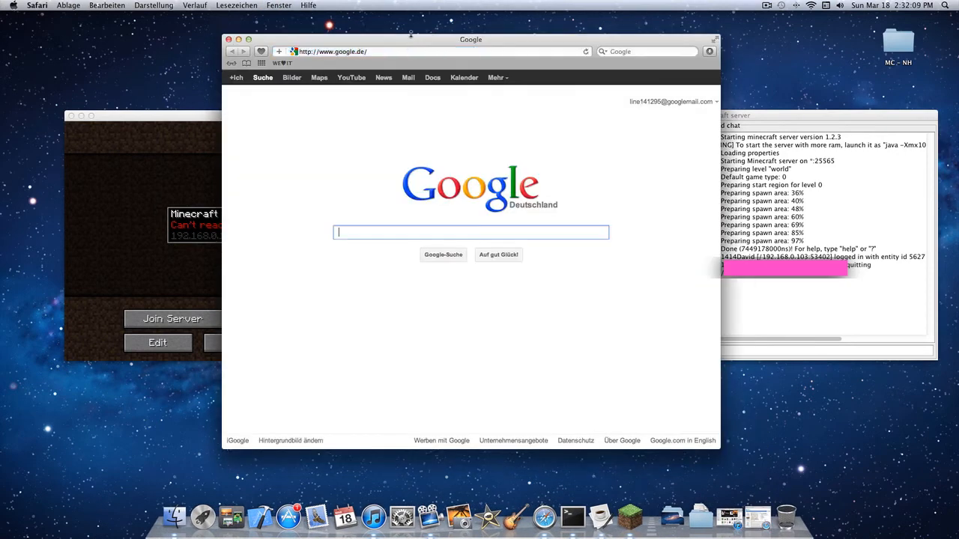
pyautogui.write('192.168.0.1/')
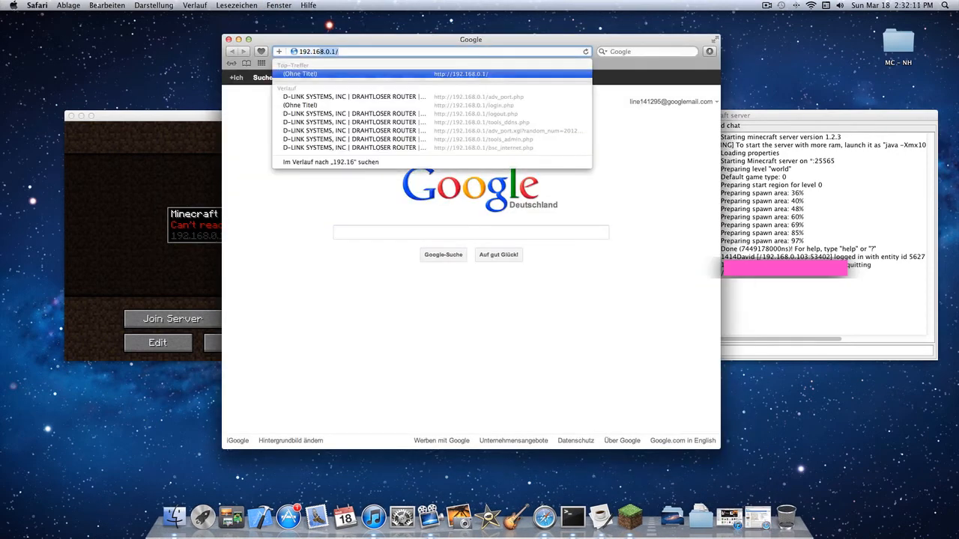
pyautogui.press('Return')
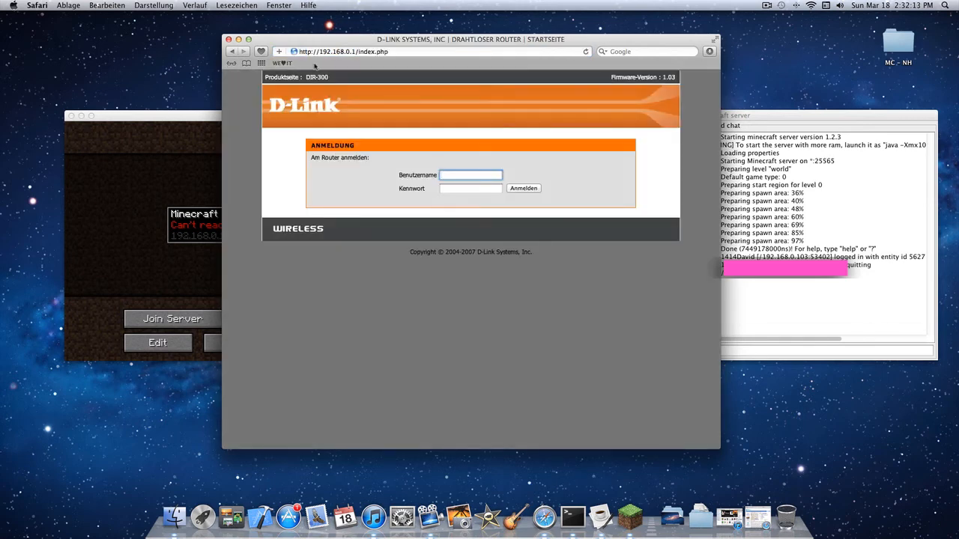
pyautogui.press('Return')
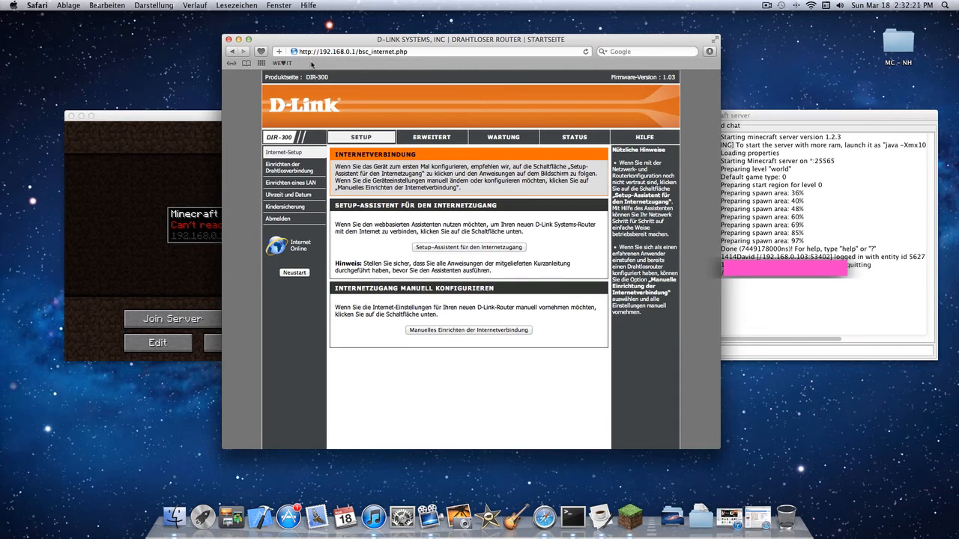
# - Open the router's advanced port forwarding rules and try 192.168.0.102 as the IP address of the Minecraft rule
pyautogui.click(425, 138)
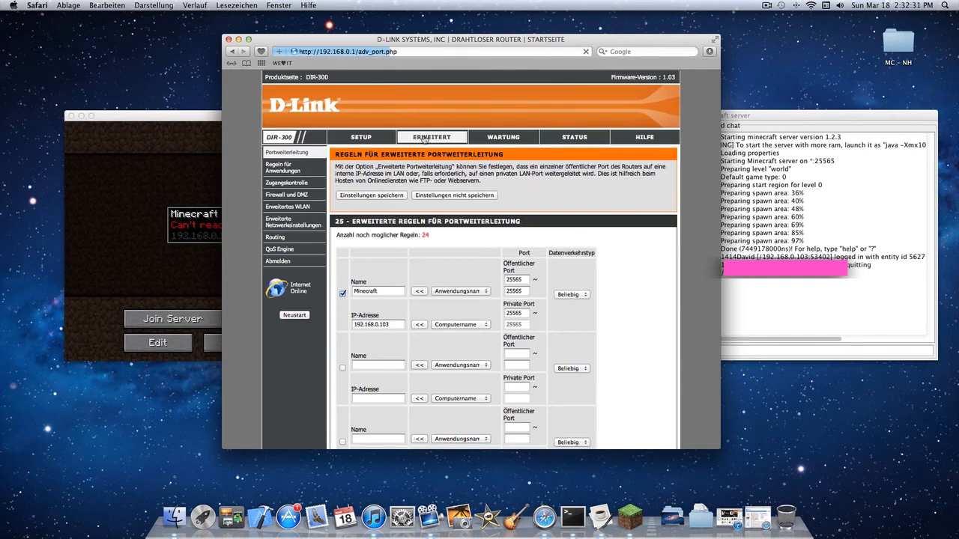
pyautogui.click(394, 329)
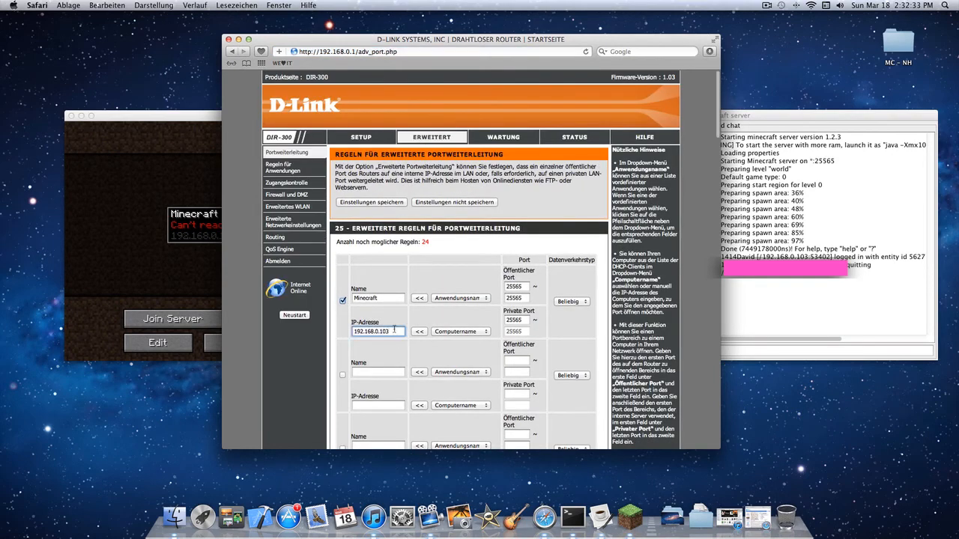
pyautogui.press('BackSpace')
pyautogui.write('2')
# - Open the Minecraft Server – NH entry for editing in Minecraft and switch back to the router page
pyautogui.click(137, 251)
pyautogui.click(154, 341)
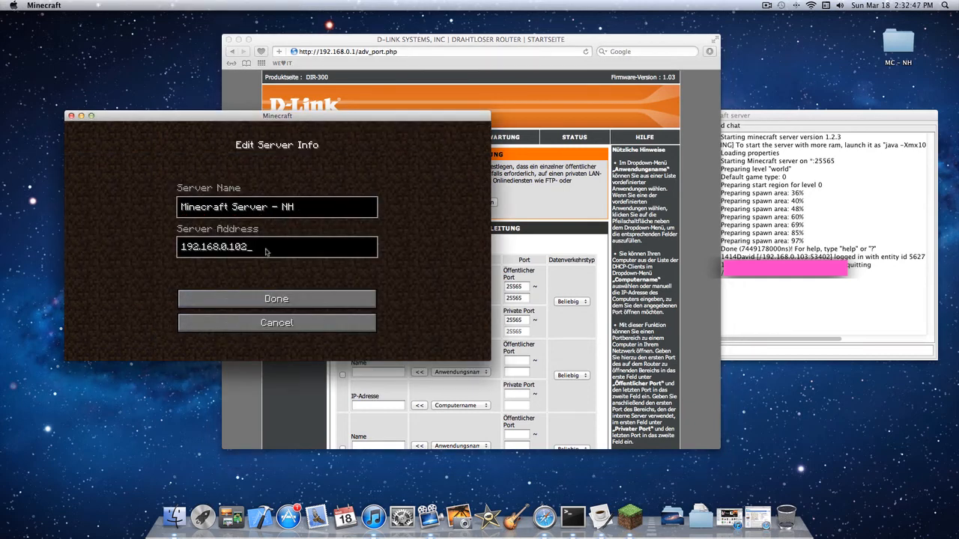
pyautogui.click(511, 213)
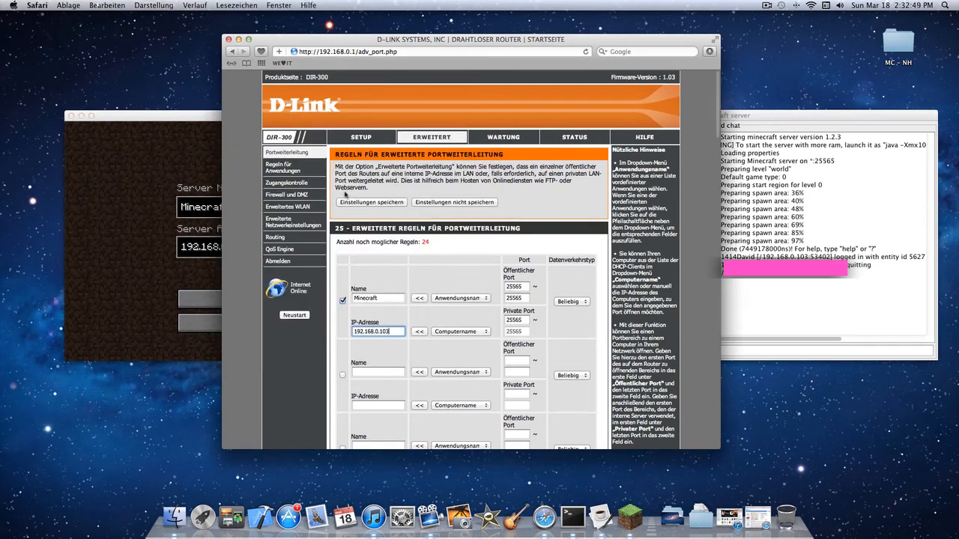
# - Log out of the router interface and close its browser window to return to Minecraft
pyautogui.click(264, 268)
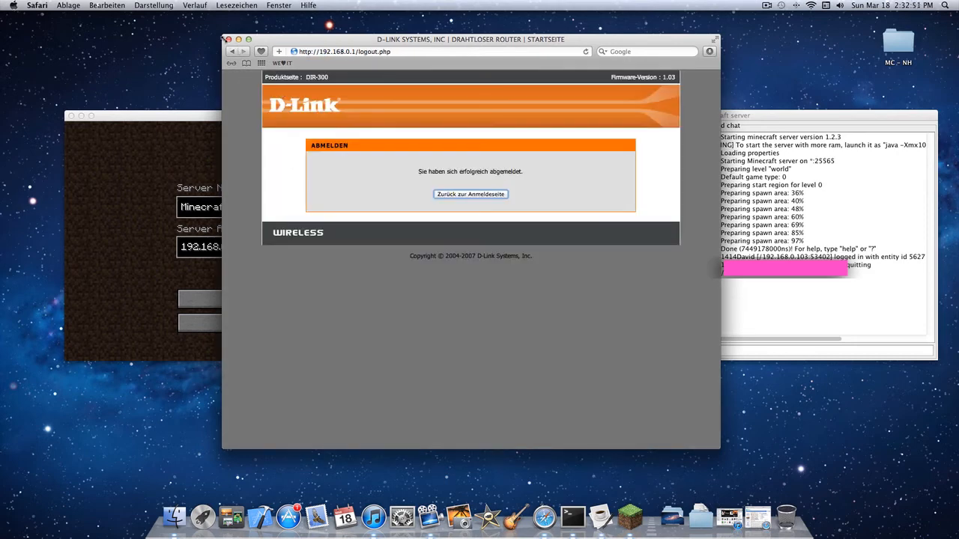
pyautogui.click(460, 196)
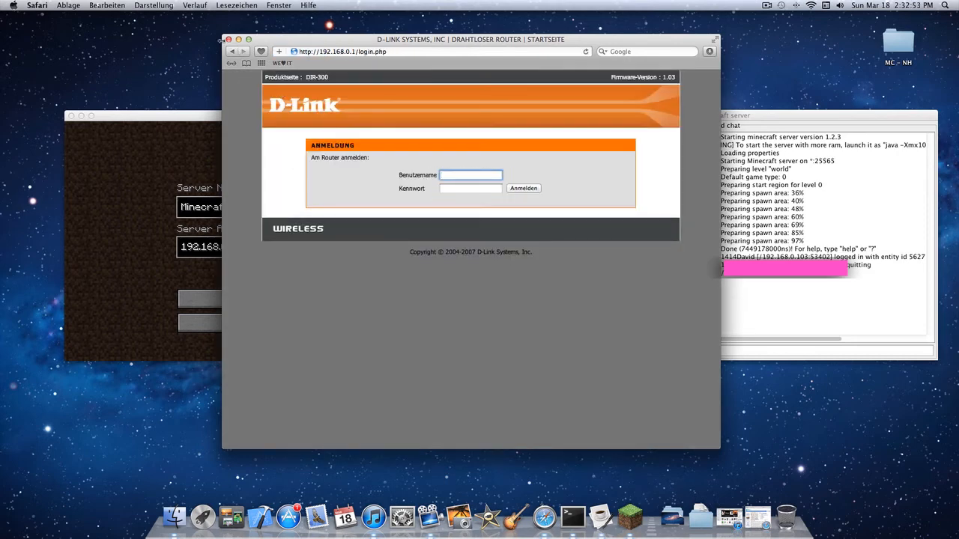
pyautogui.click(228, 39)
pyautogui.click(346, 204)
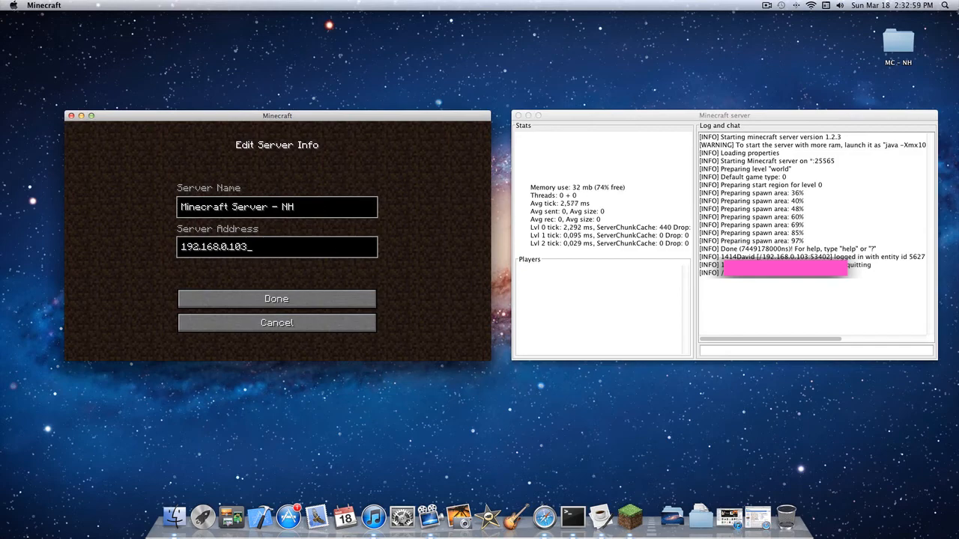
pyautogui.press('super+space')
pyautogui.write('sys')
pyautogui.click(592, 165)
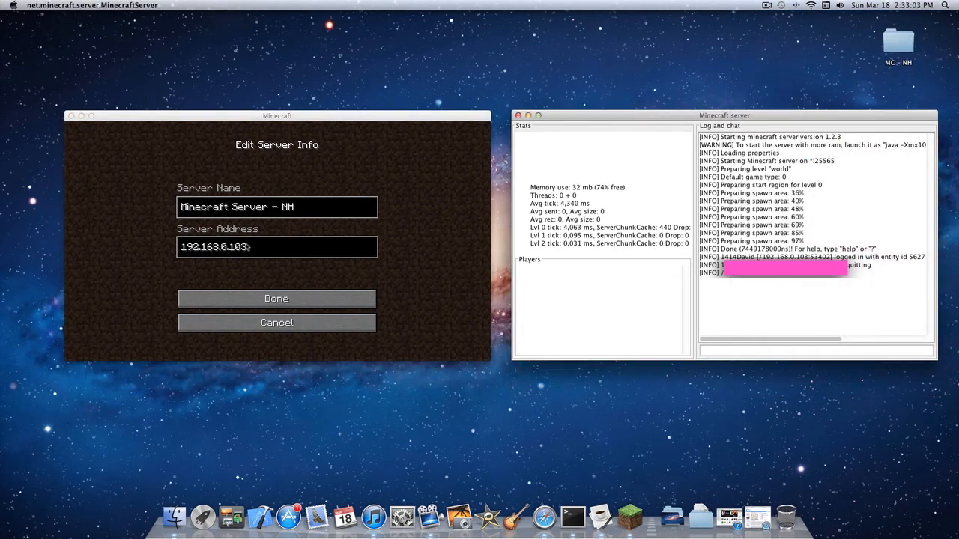
# - Replace the last digit of the server address so it reads 192.168.0.102 and save the server entry
pyautogui.click(285, 254)
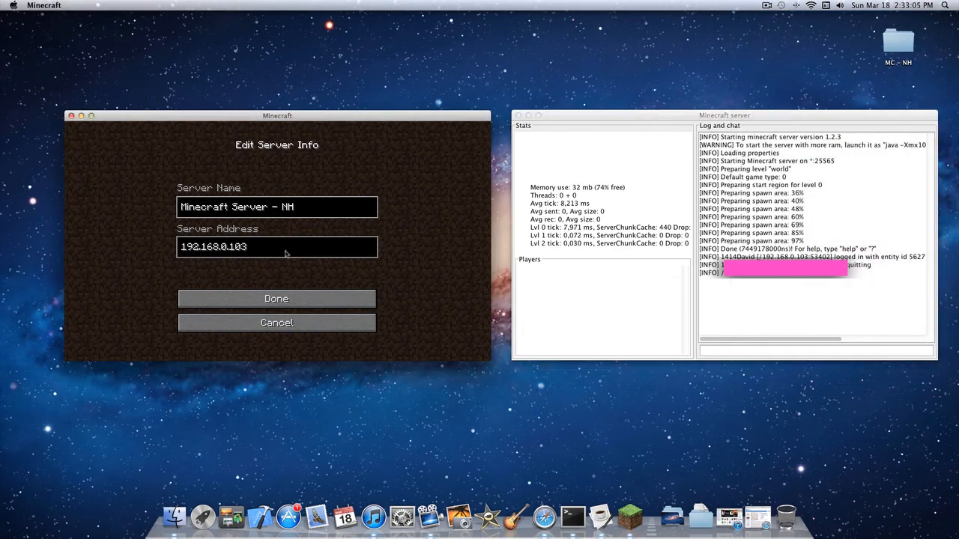
pyautogui.press('BackSpace')
pyautogui.write('2')
pyautogui.click(262, 296)
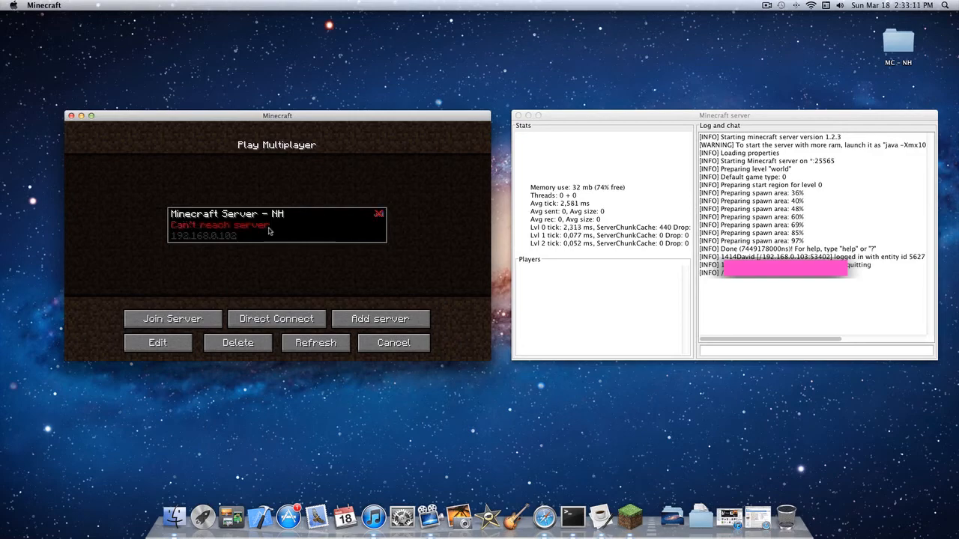
# - Search Spotlight for "sys", open System Preferences' Network pane and highlight the end of the Wi-Fi IP address
pyautogui.click(946, 5)
pyautogui.write('sys')
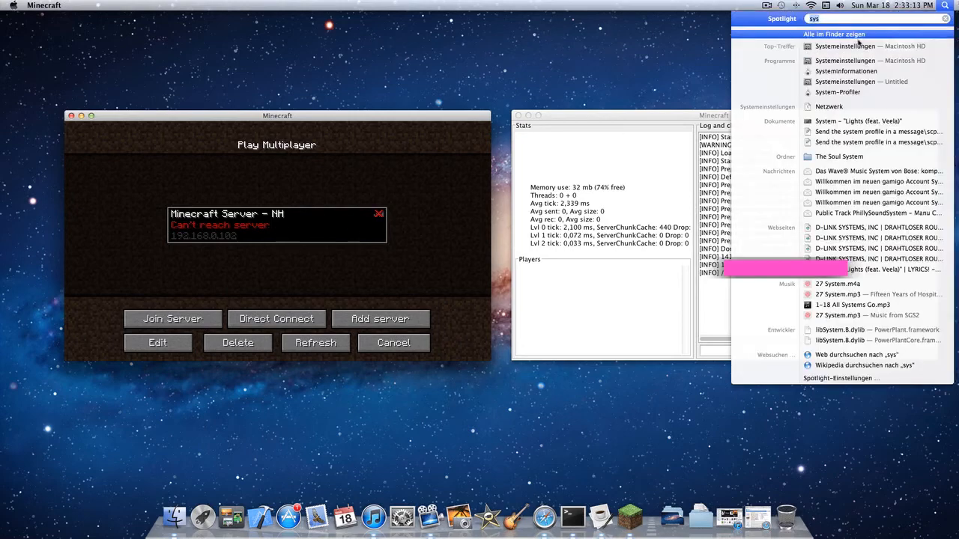
pyautogui.click(854, 46)
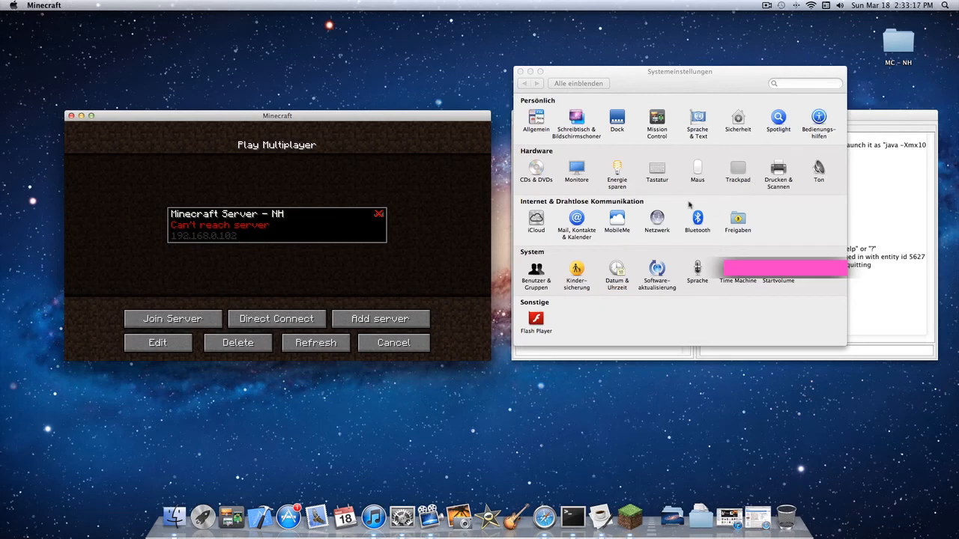
pyautogui.click(657, 219)
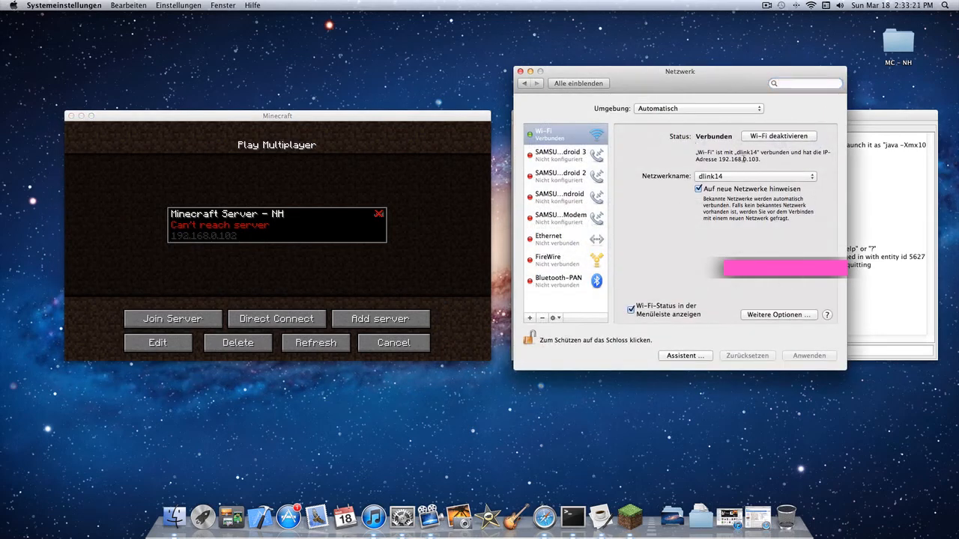
pyautogui.moveTo(741, 158); pyautogui.dragTo(762, 159)
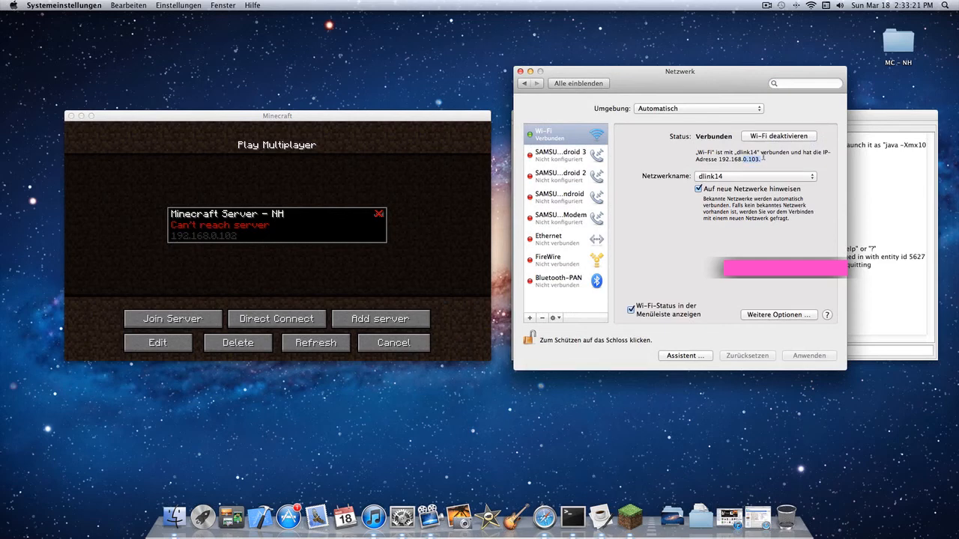
# - Set the server address of Minecraft Server – NH to 192.168.0.103 to match the local IP and save the entry
pyautogui.click(149, 347)
pyautogui.click(154, 342)
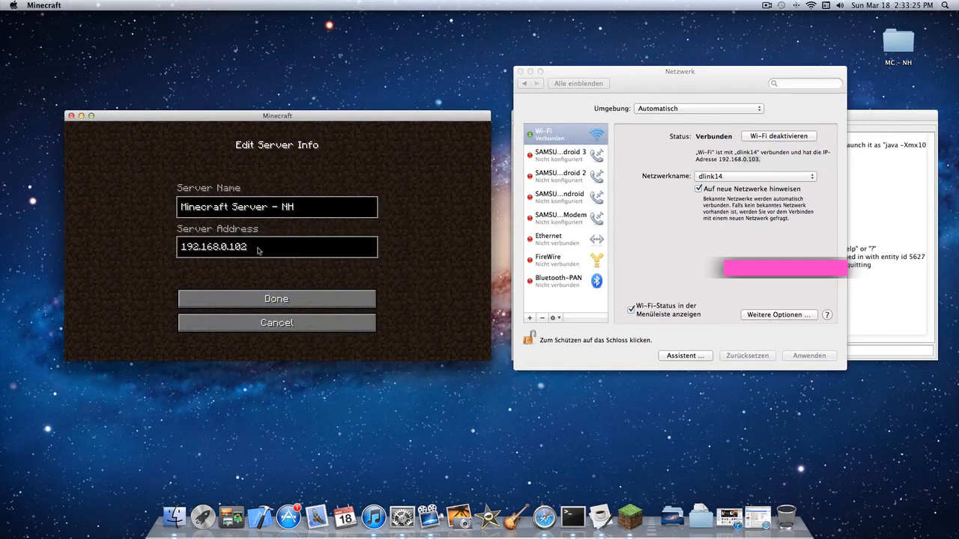
pyautogui.click(544, 517)
pyautogui.press('super+m')
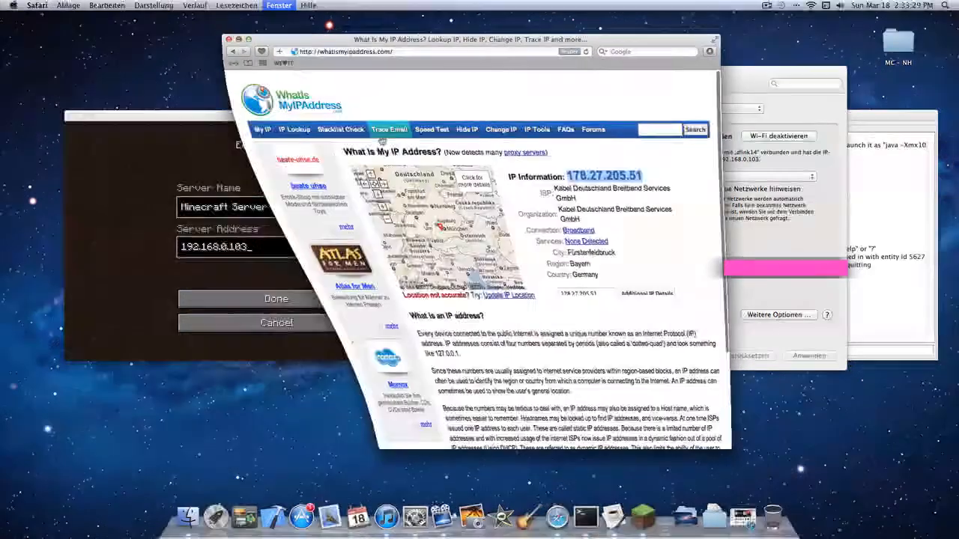
pyautogui.click(243, 300)
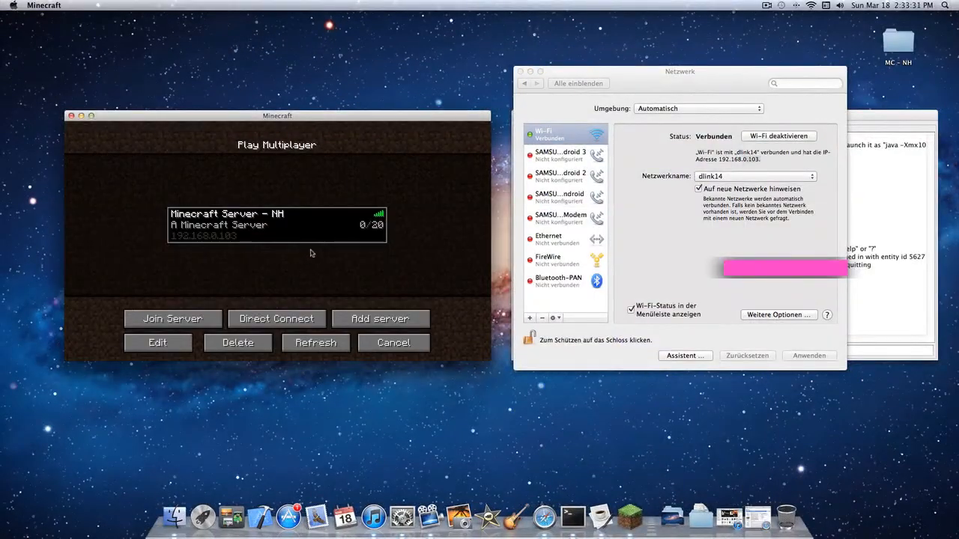
# - Join Minecraft Server – NH and walk forward a little in the world before opening the game menu
pyautogui.click(159, 320)
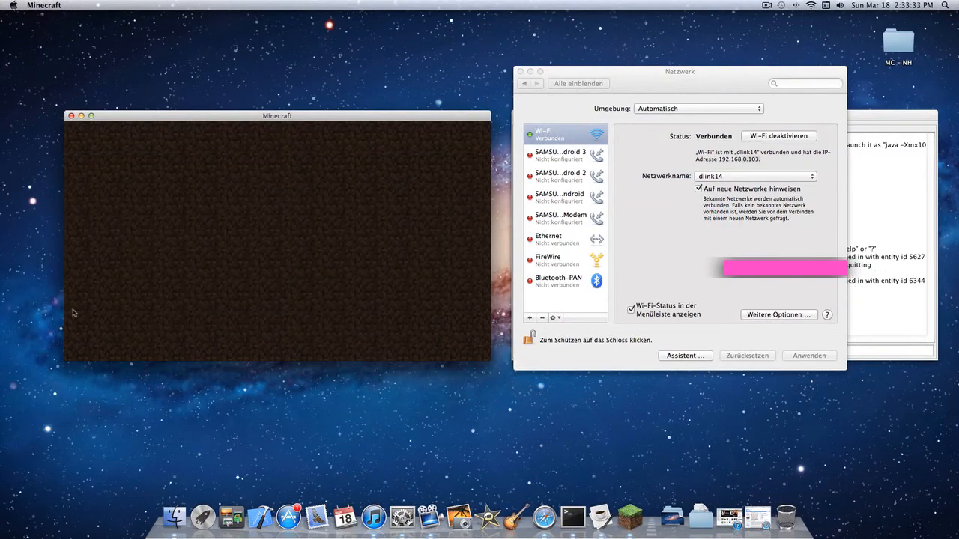
pyautogui.press('w')
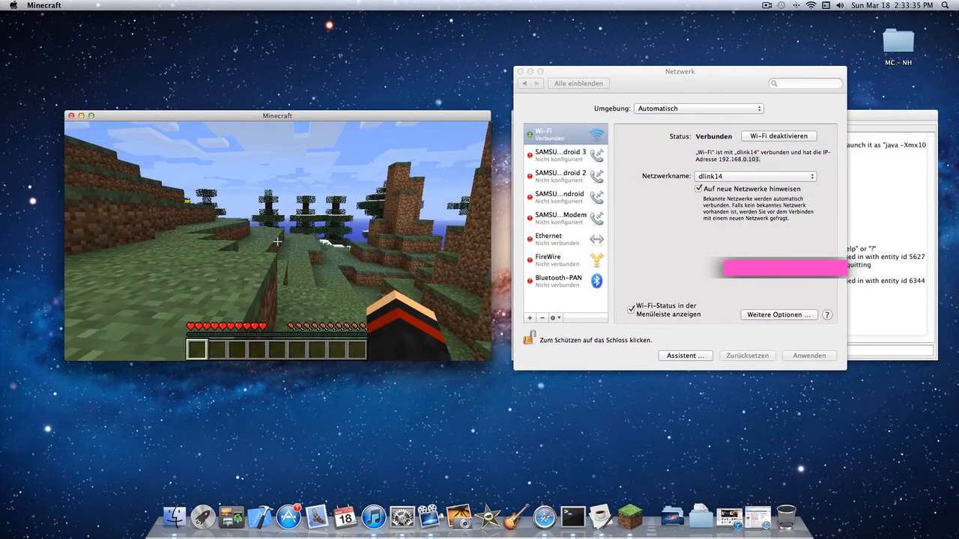
pyautogui.press('w')
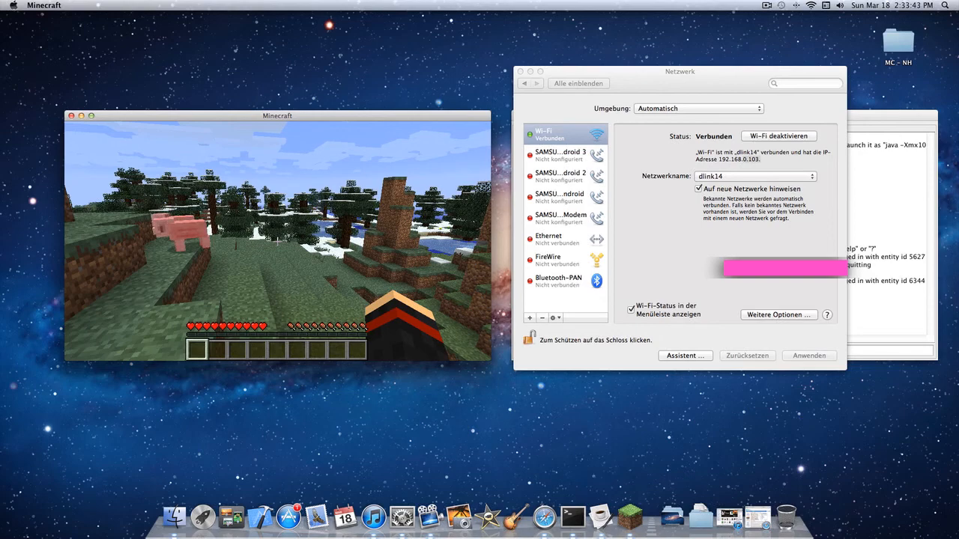
pyautogui.press('Escape')
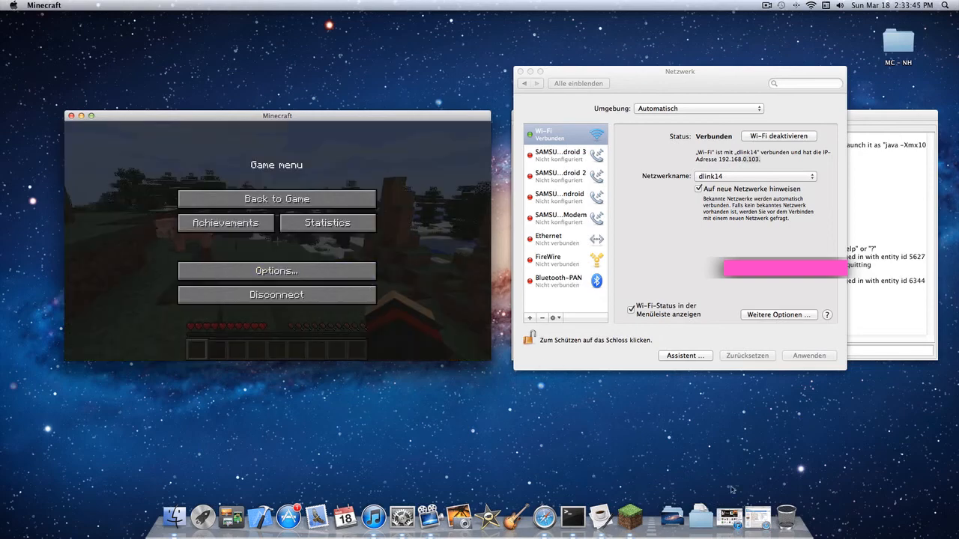
# - Bring up the whatismyipaddress.com window and lower Minecraft's sound volume to 35% in the game options
pyautogui.click(757, 517)
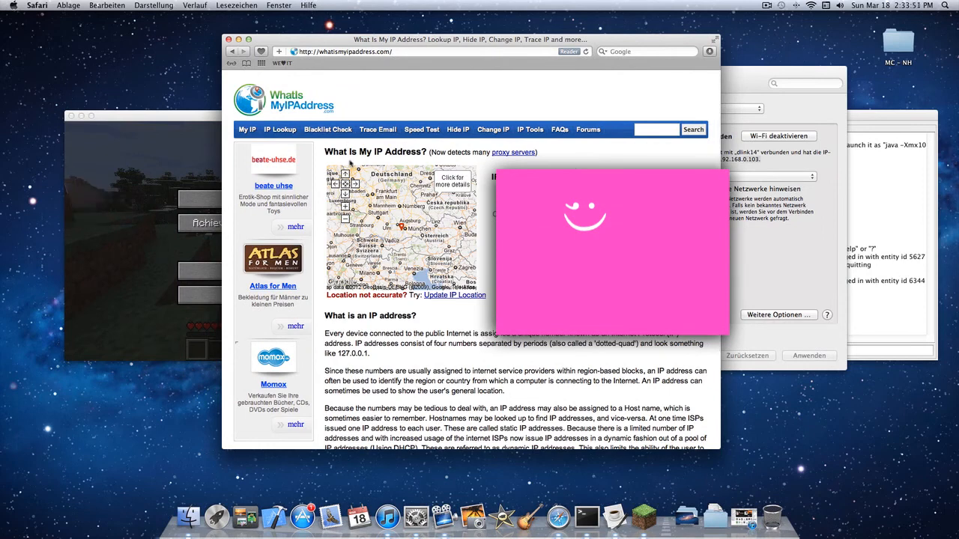
pyautogui.click(118, 240)
pyautogui.click(253, 272)
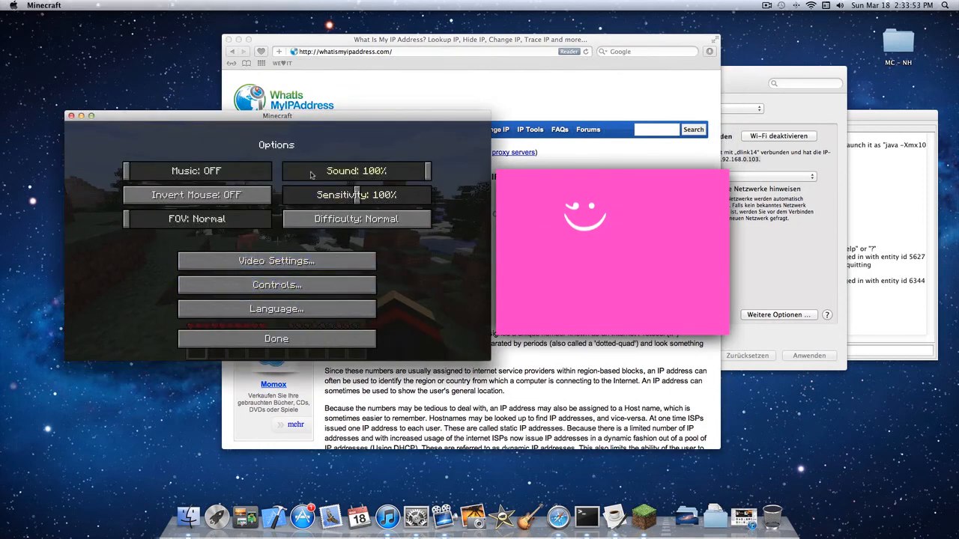
pyautogui.click(335, 173)
# - Minimize the IP address page and leave the Minecraft options to resume the game
pyautogui.click(517, 346)
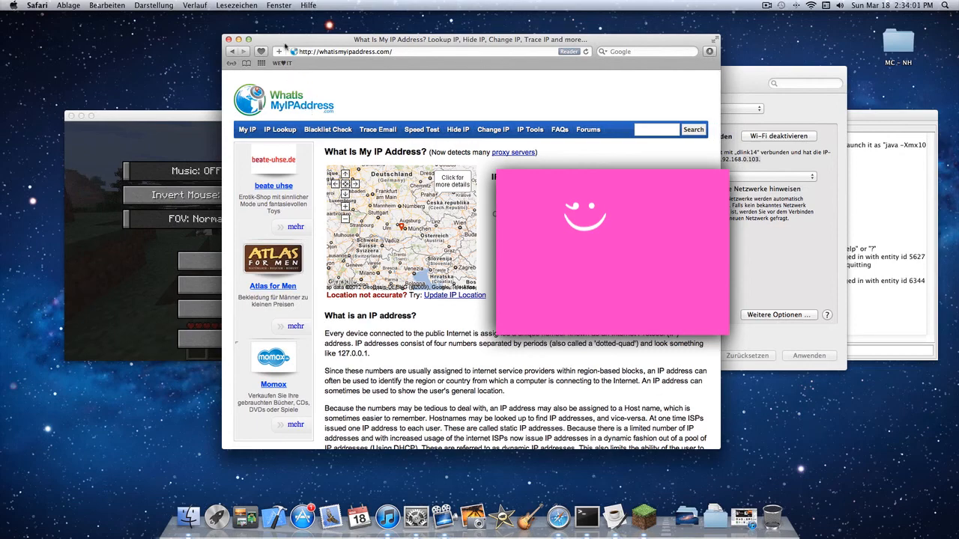
pyautogui.click(237, 39)
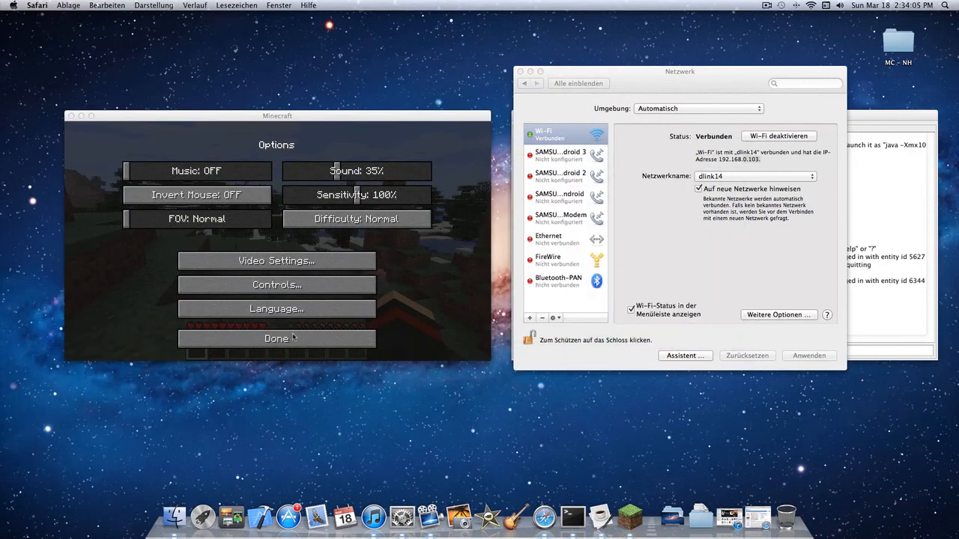
pyautogui.click(439, 335)
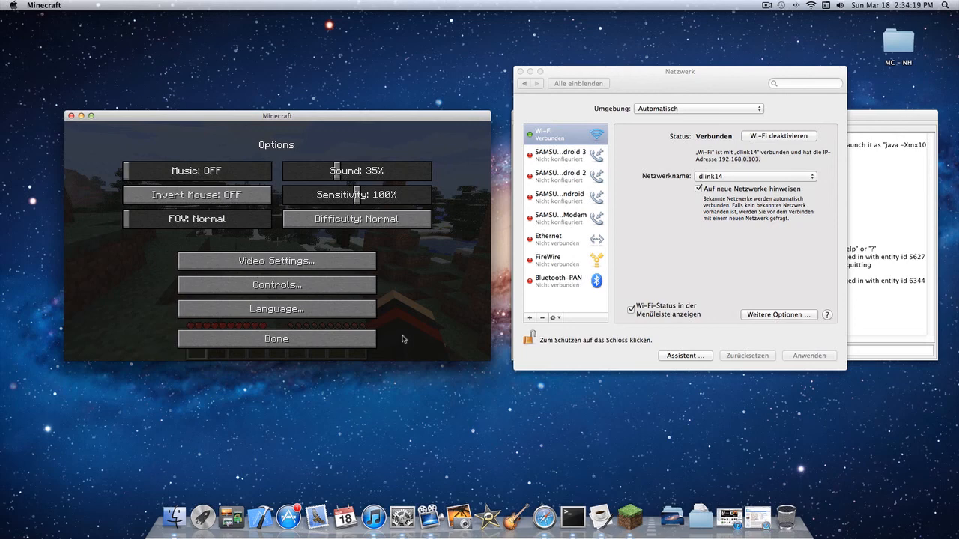
pyautogui.click(312, 345)
pyautogui.click(299, 200)
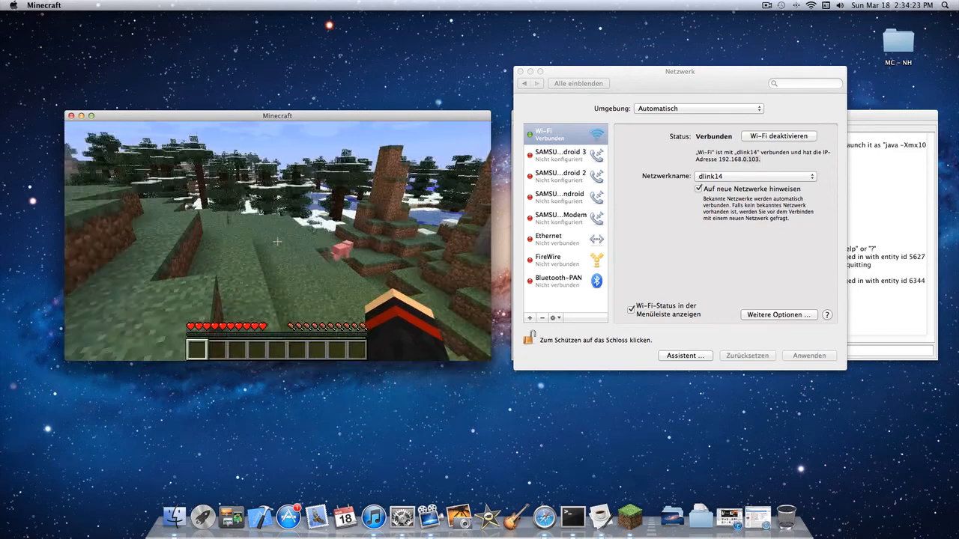